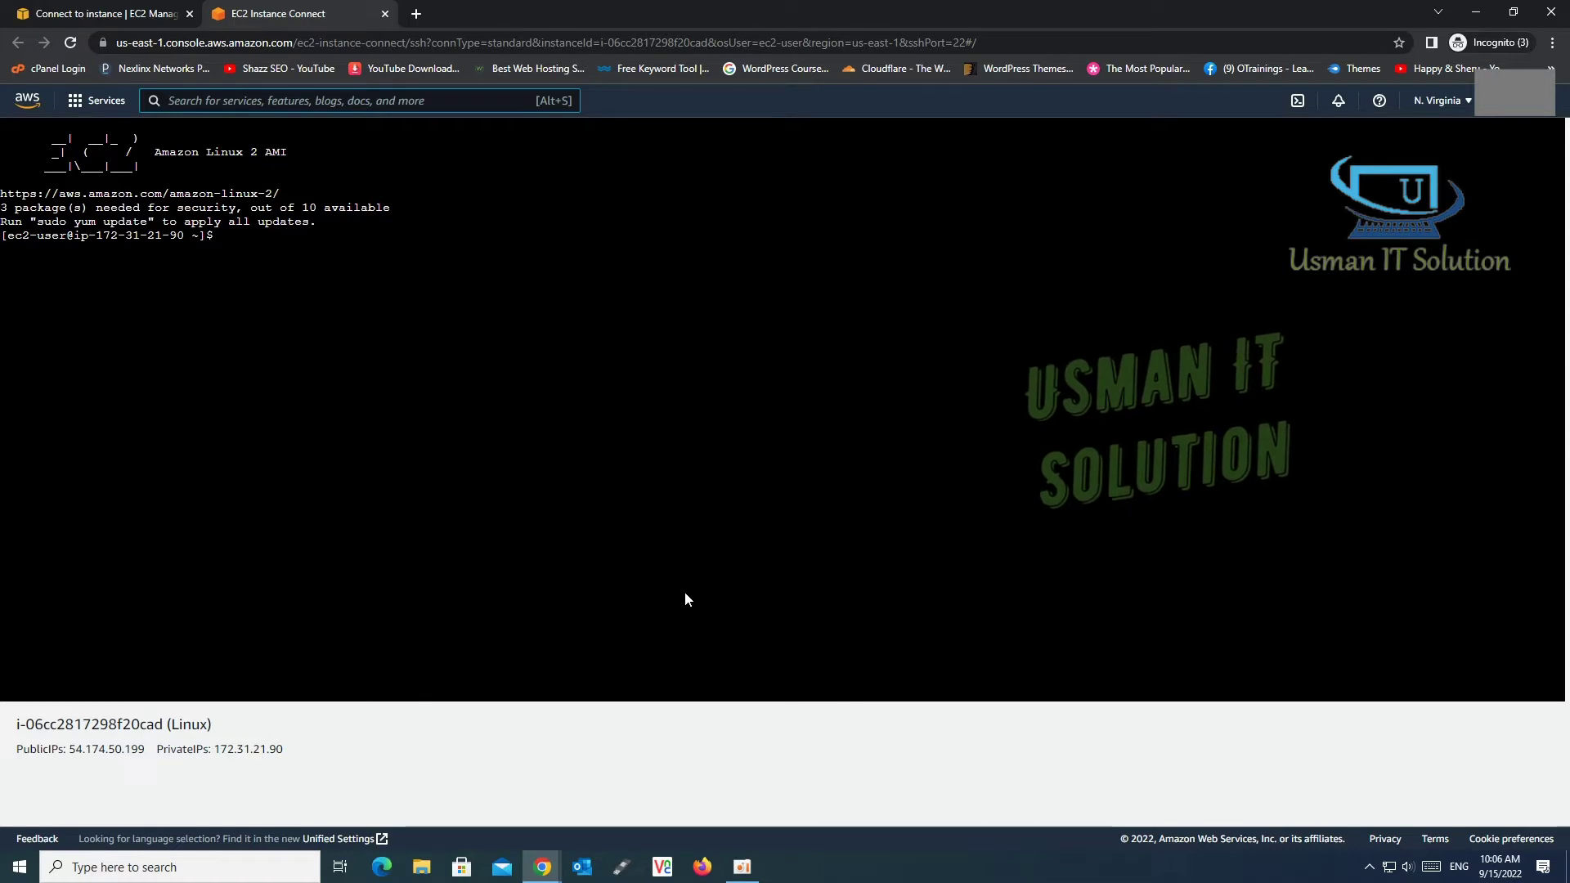
- Start nslookup in the instance's terminal and look up the DNS records of google.com
left_click(375, 317)
key("Return")
key("Return")
key("Return")
key("Return")
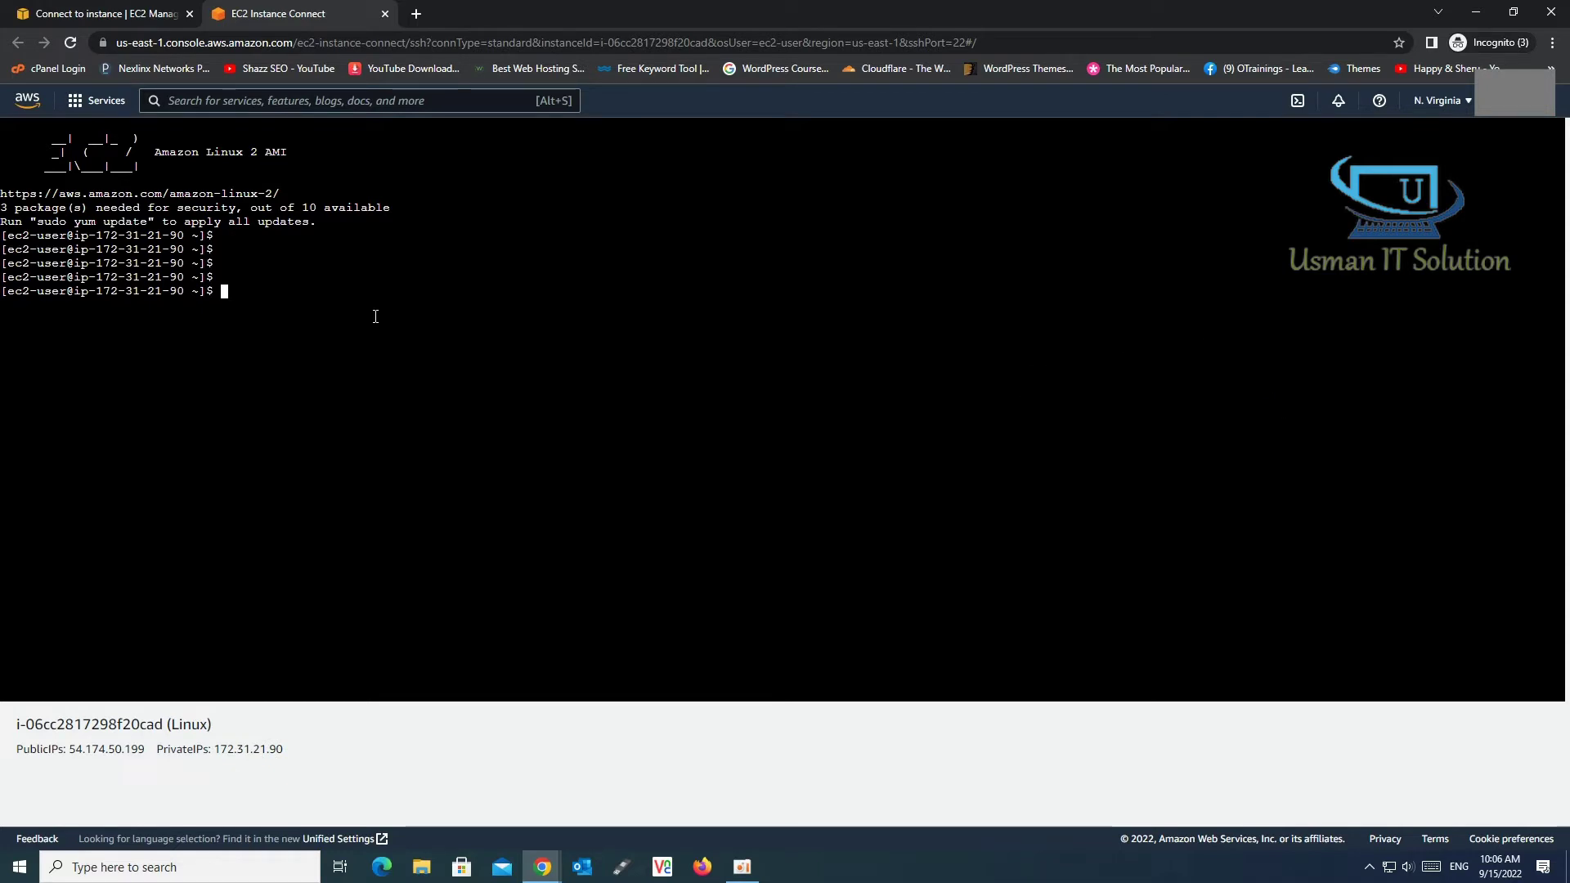
type("nslookup")
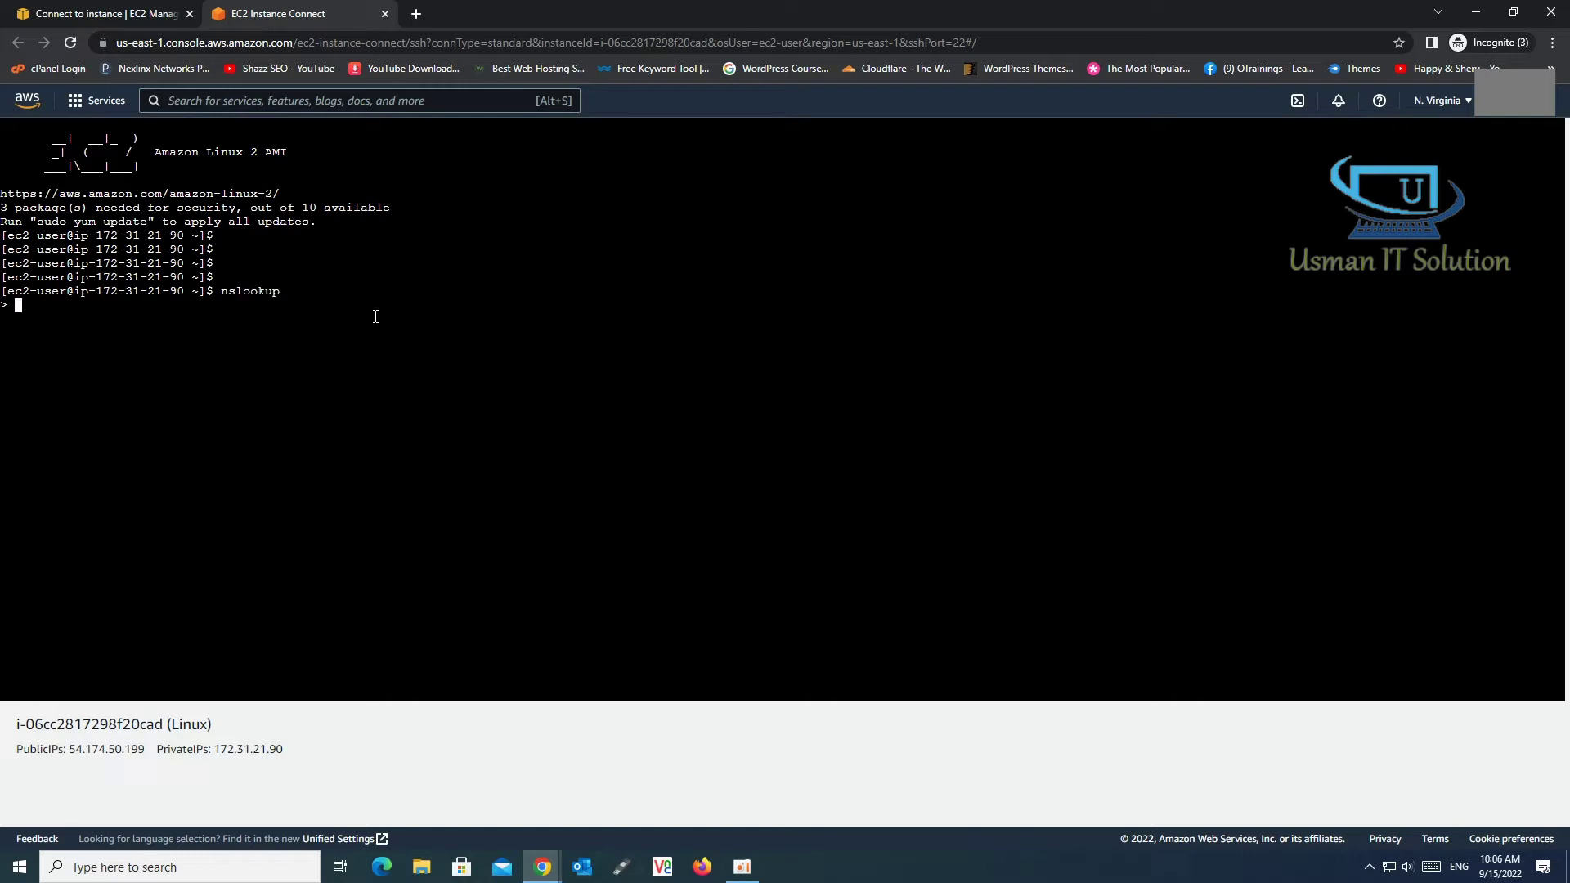
type("om")
key("Return")
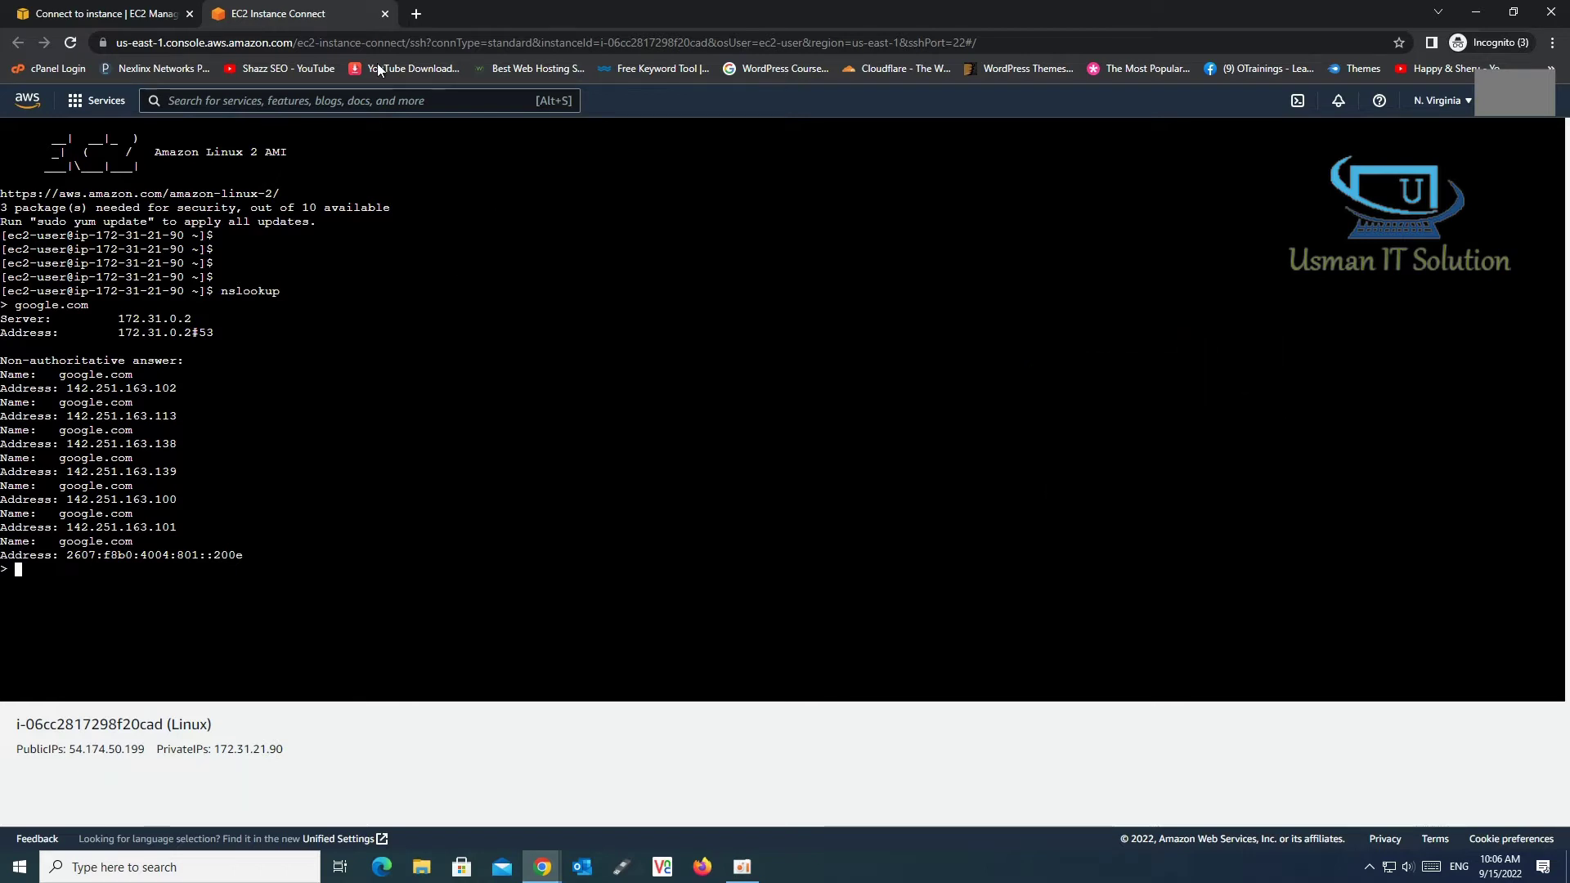
- Close the terminal session and open the Create image form for the Linux instance from the EC2 instances list
left_click(386, 13)
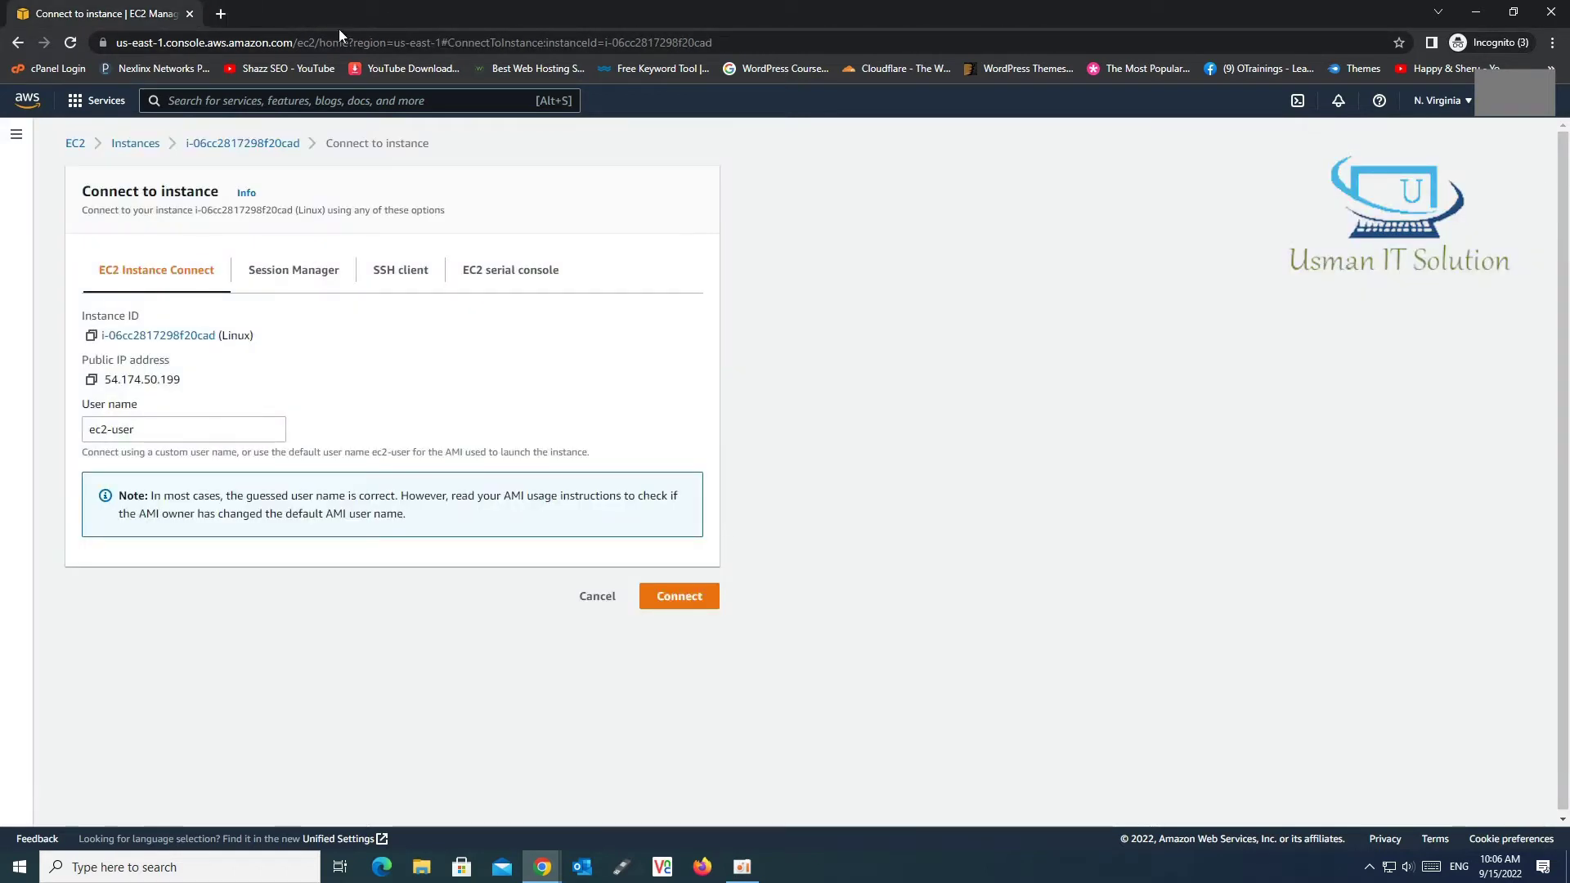
left_click(75, 144)
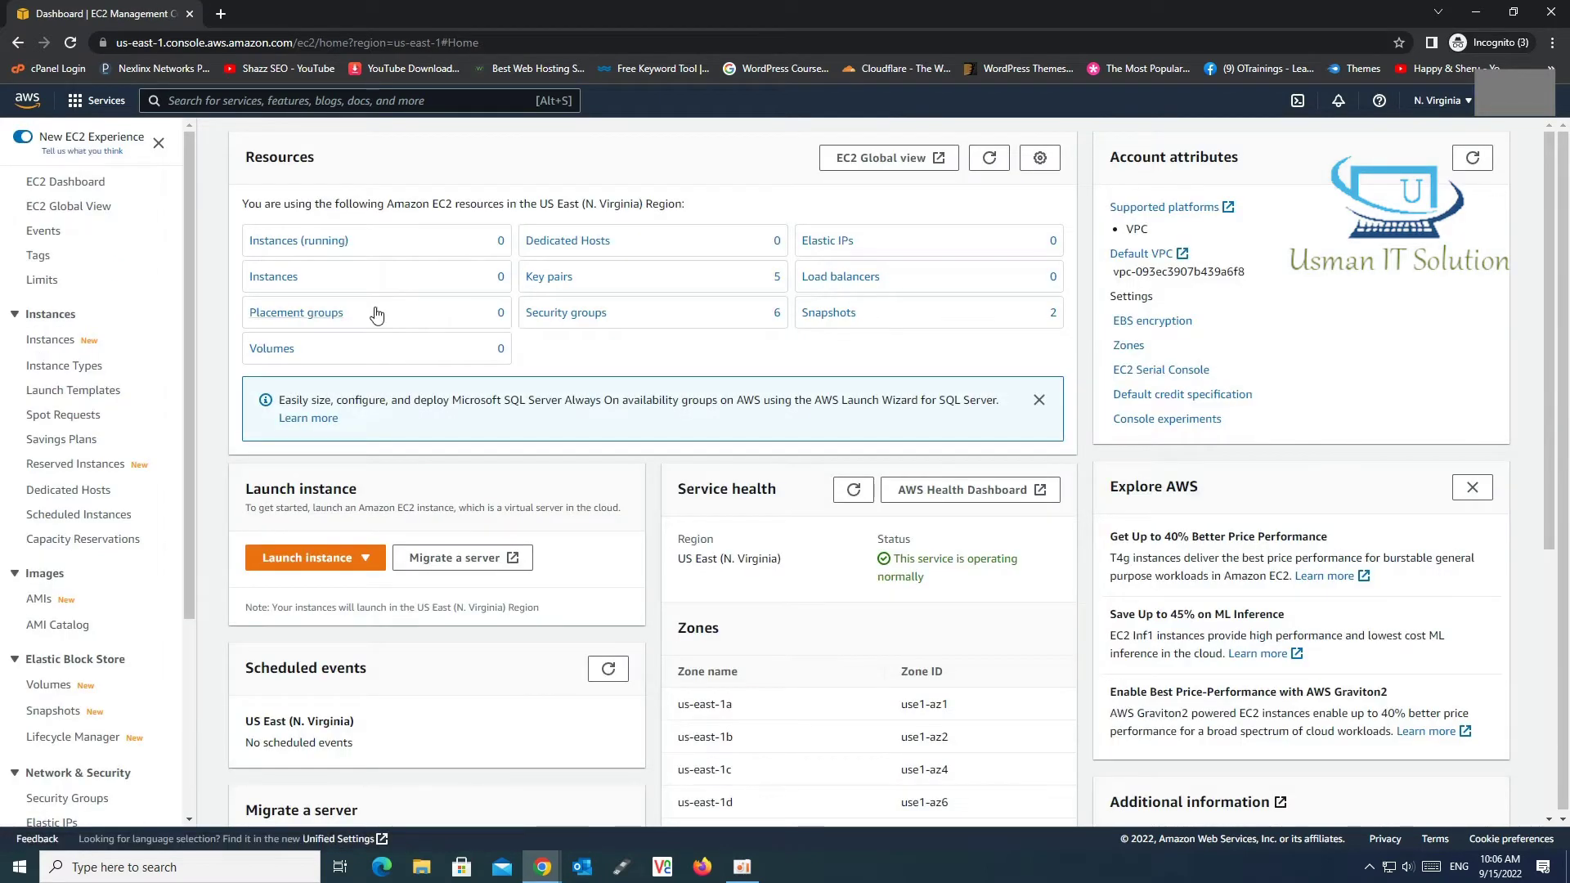
left_click(272, 278)
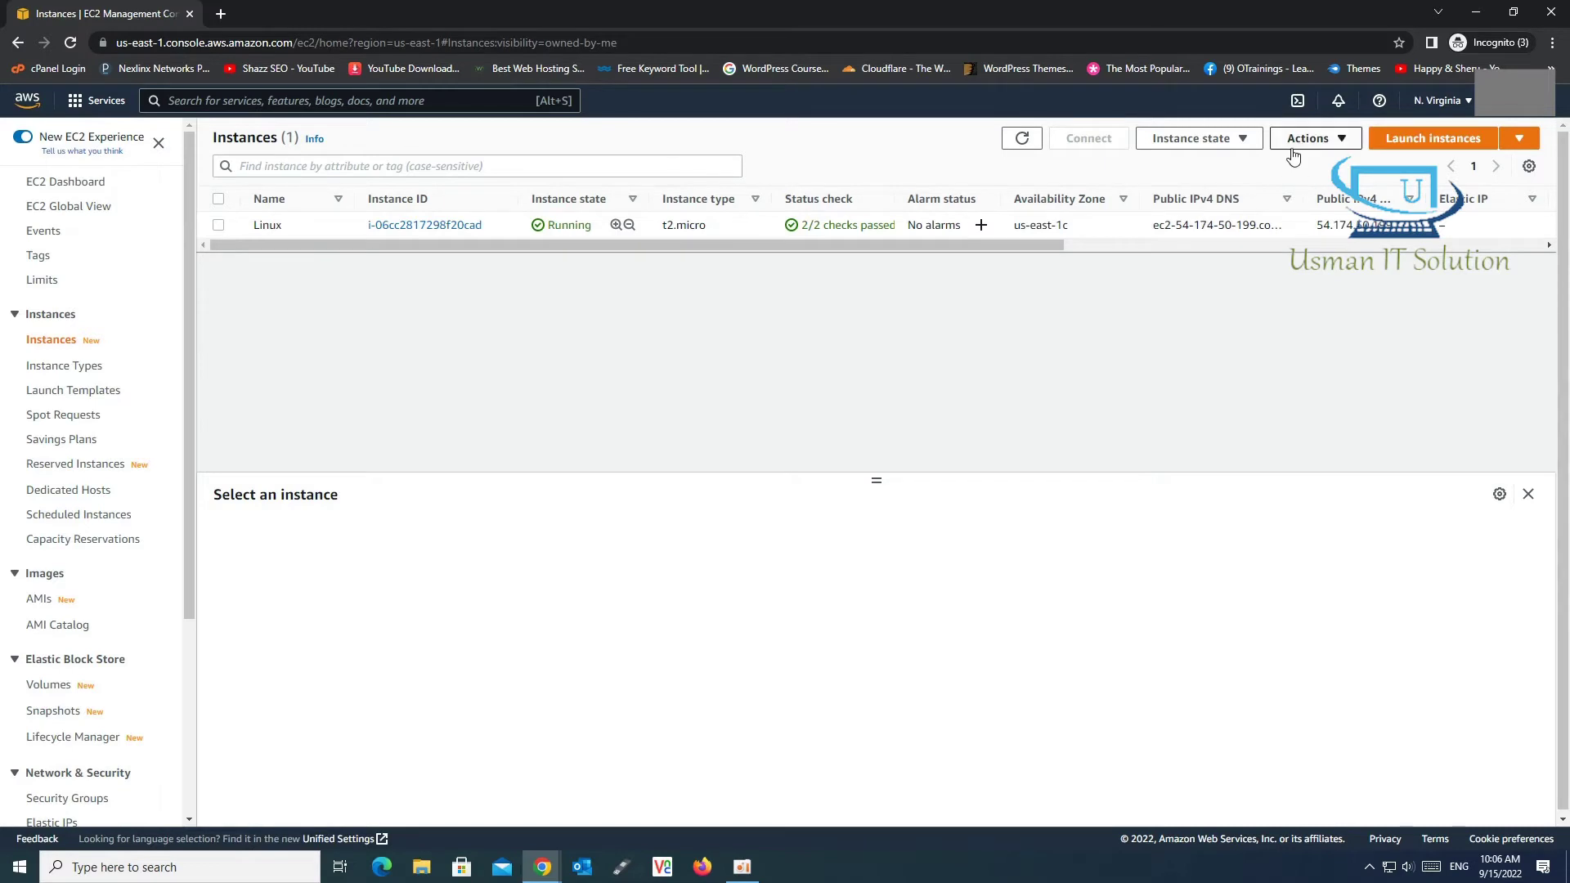
left_click(1319, 141)
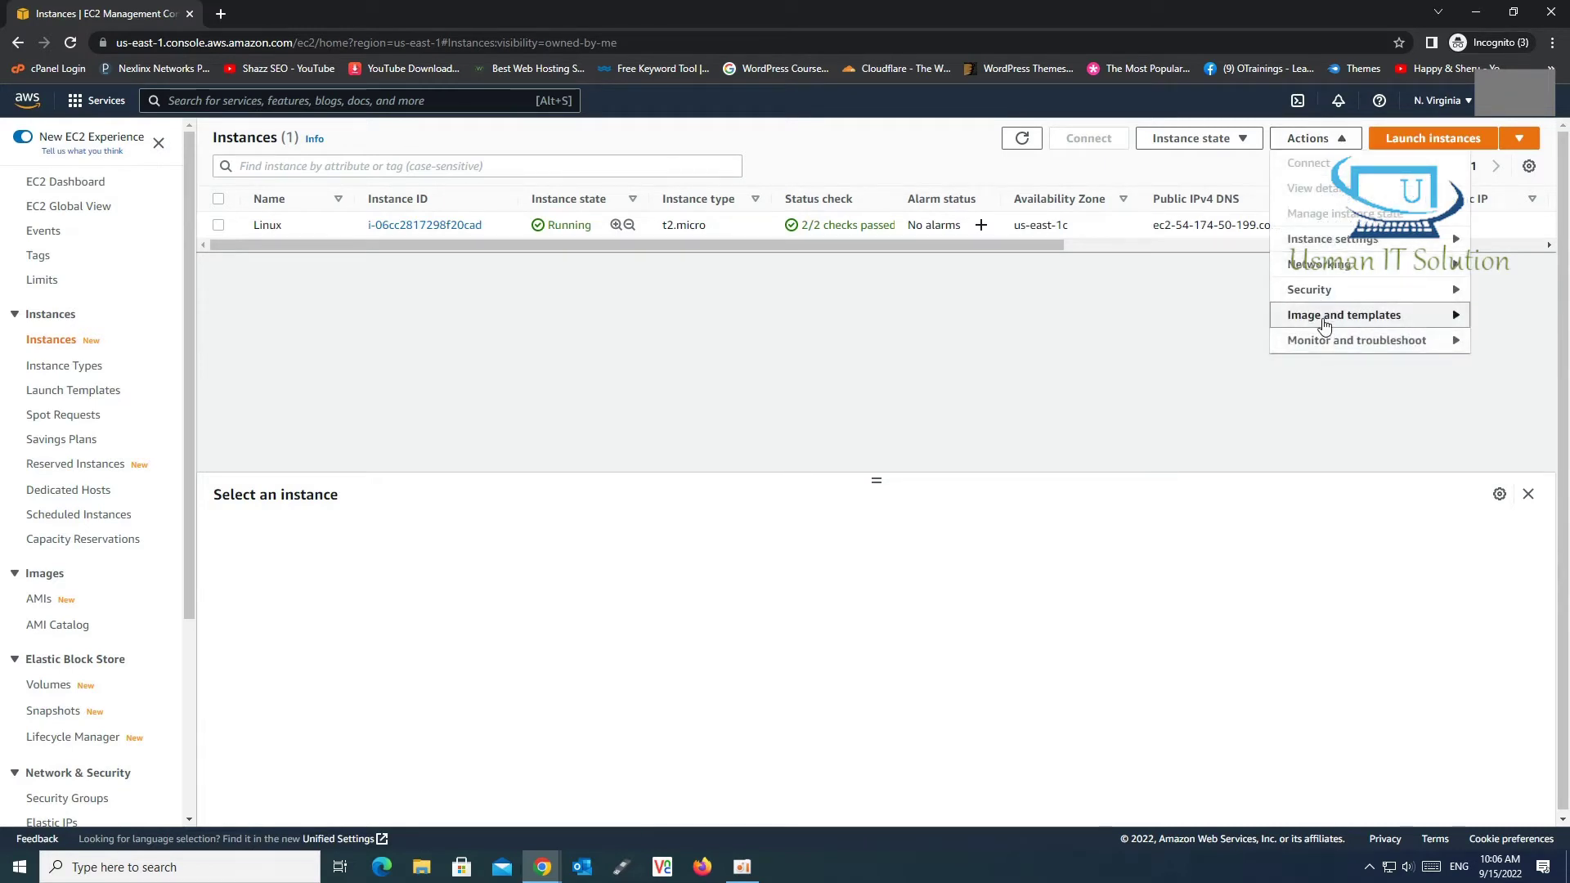
mouse_move(1325, 325)
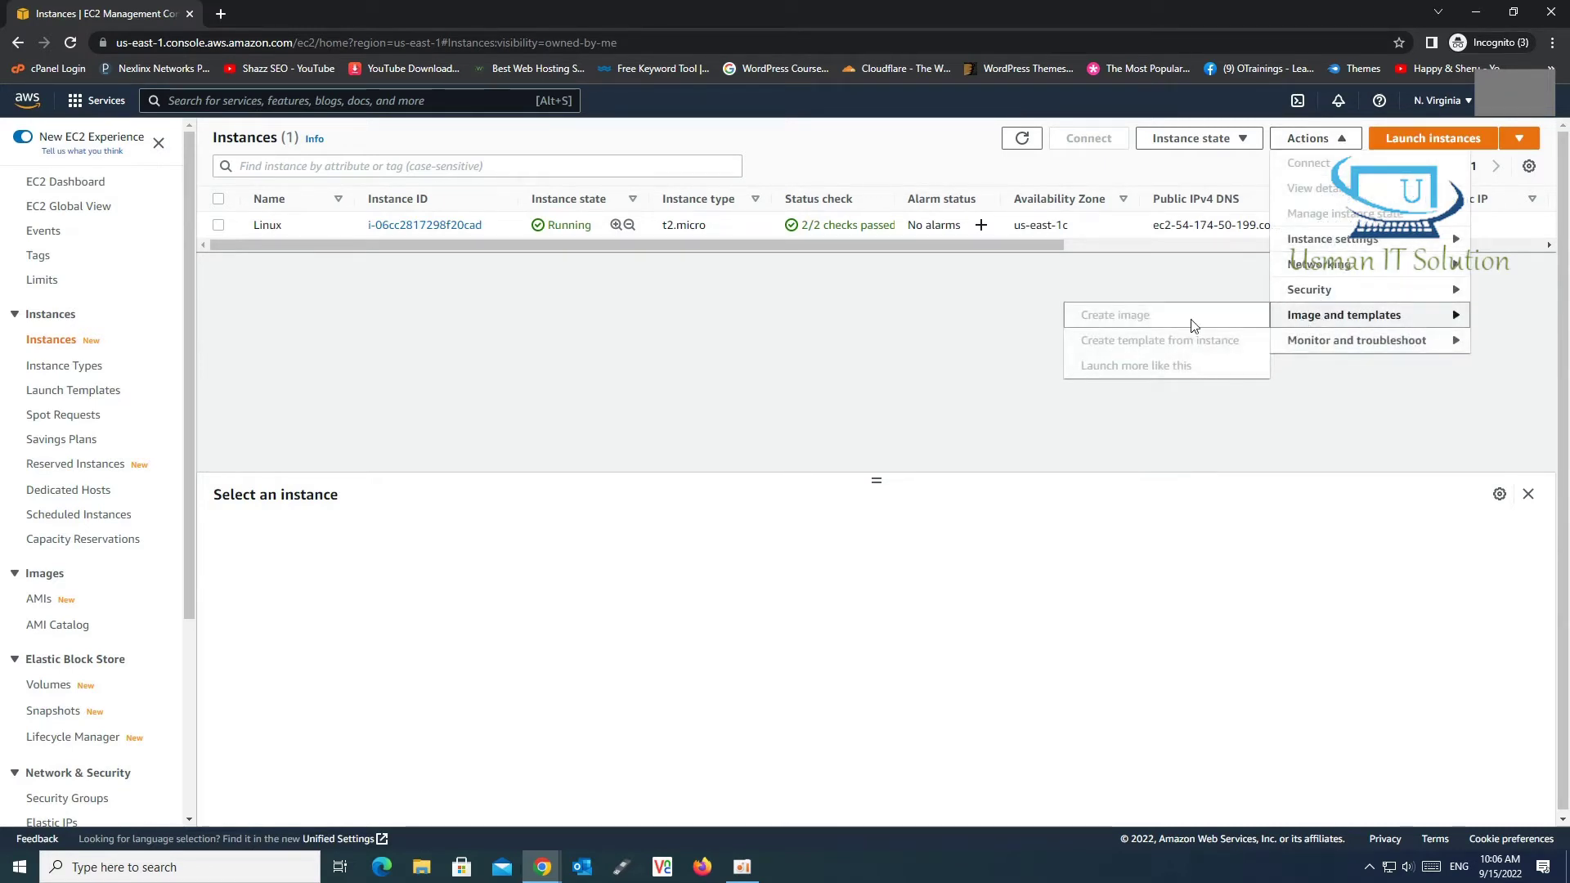
left_click(219, 227)
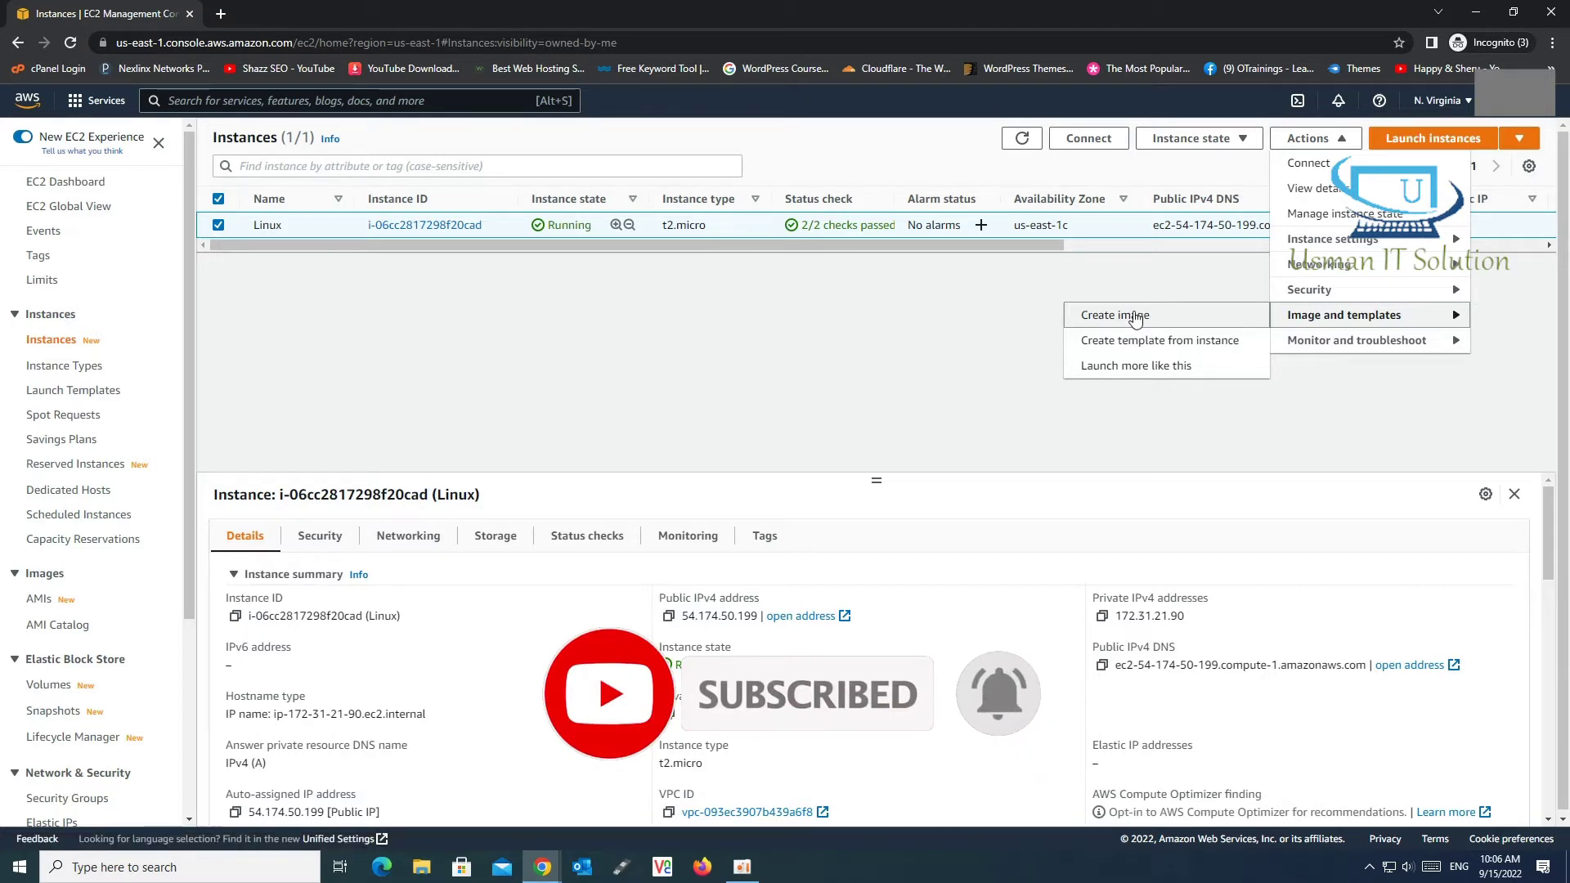
left_click(1135, 319)
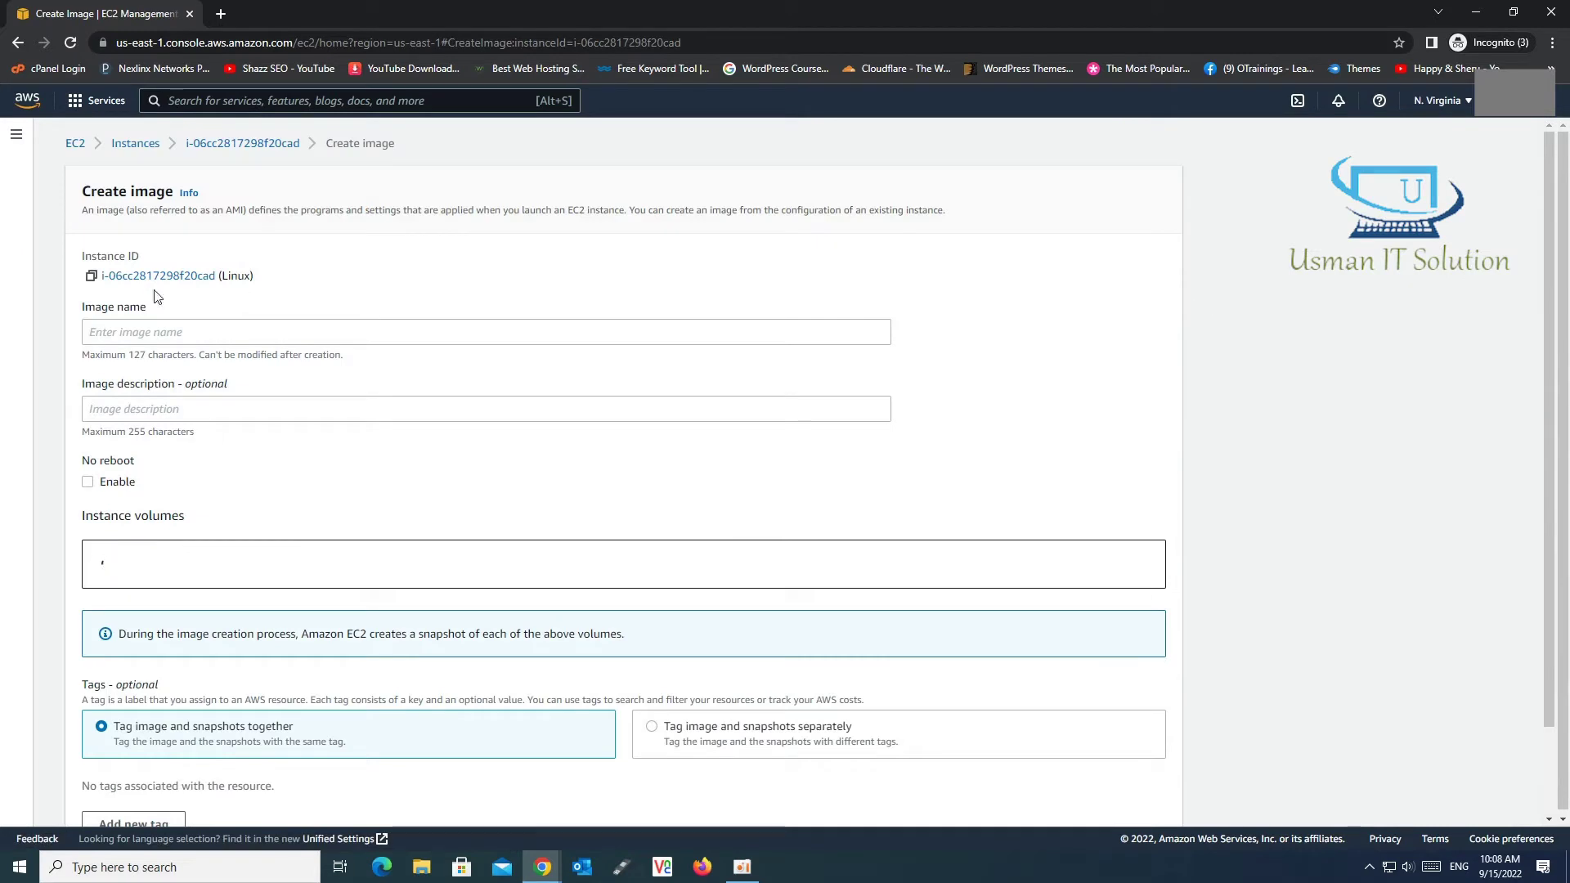
- Create an image named Linux-Copy from the instance, leaving the volume and tag settings at their defaults, and refresh the instances list
left_click(325, 332)
type("L")
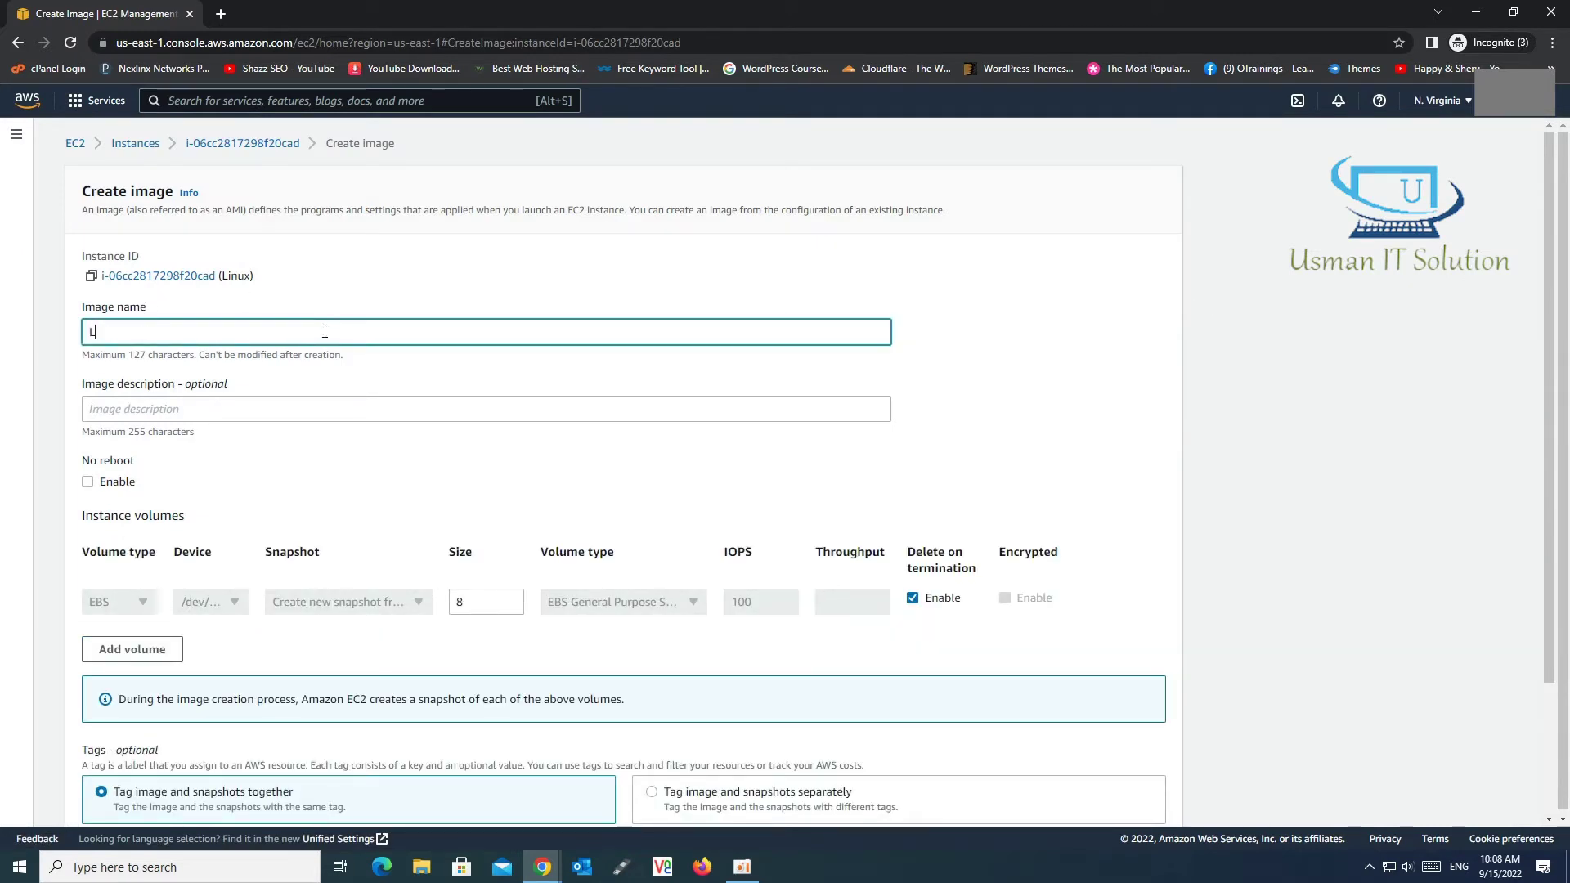
type("inux-Copy")
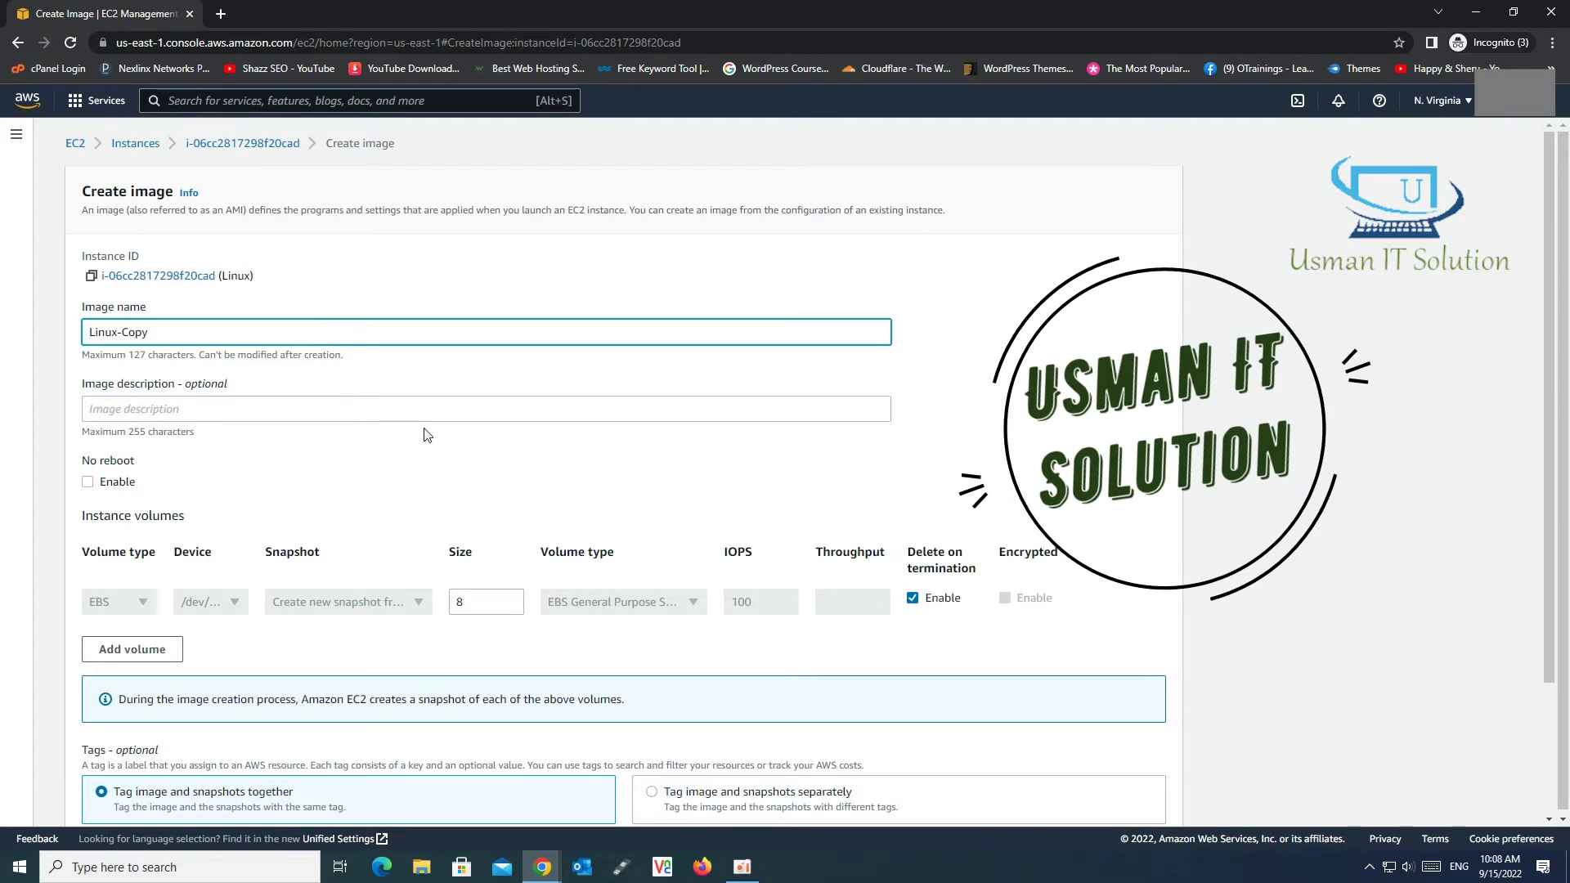
scroll(424, 434, "down", 3)
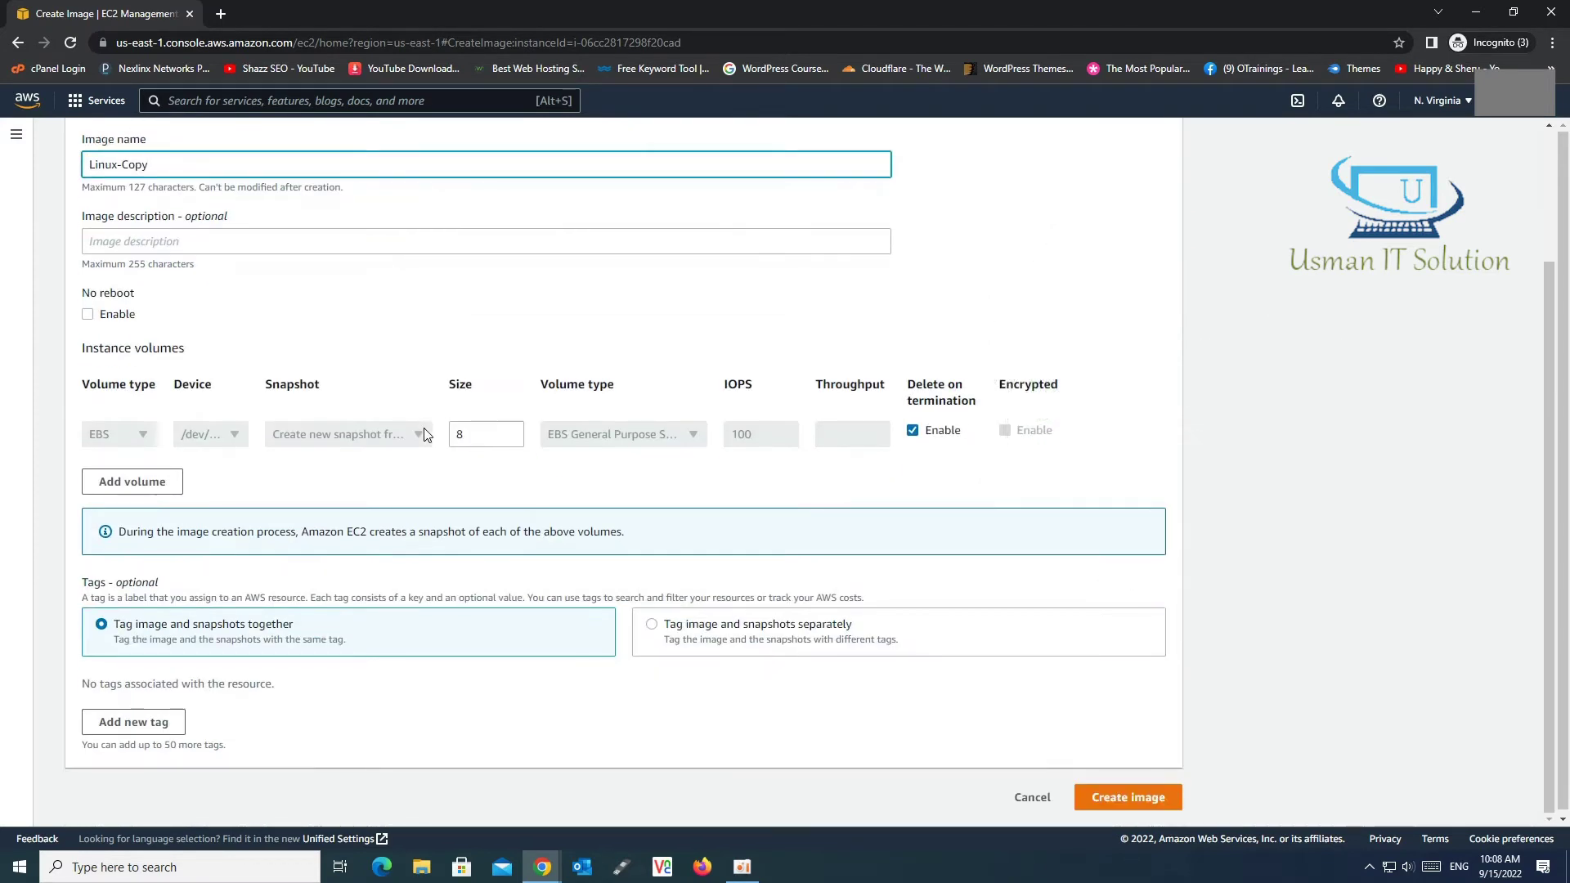
scroll(423, 434, "down", 1)
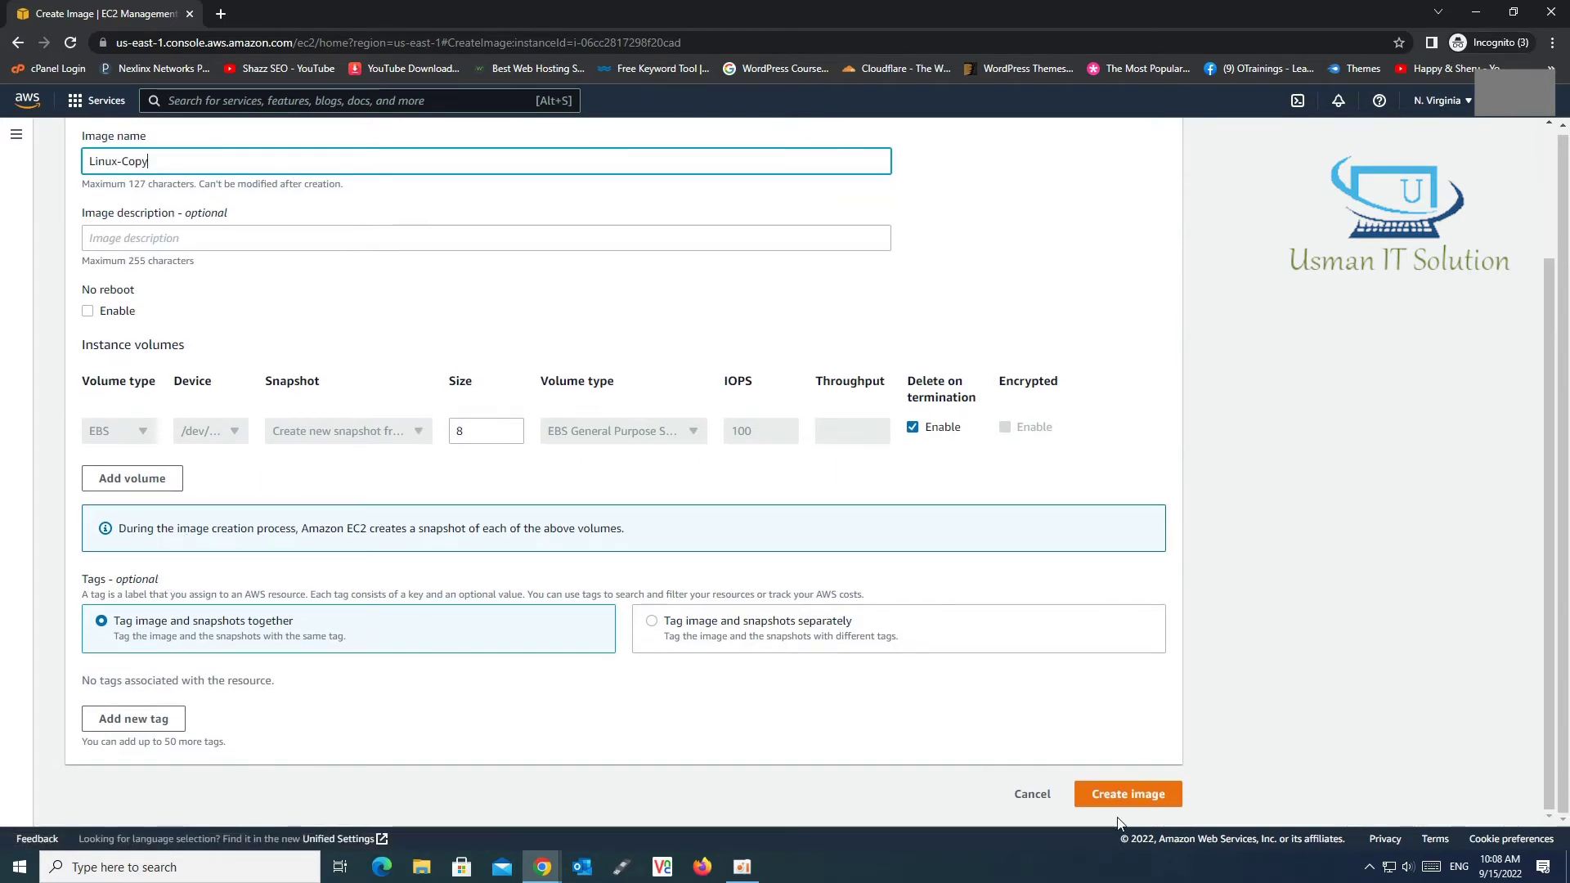
left_click(1139, 800)
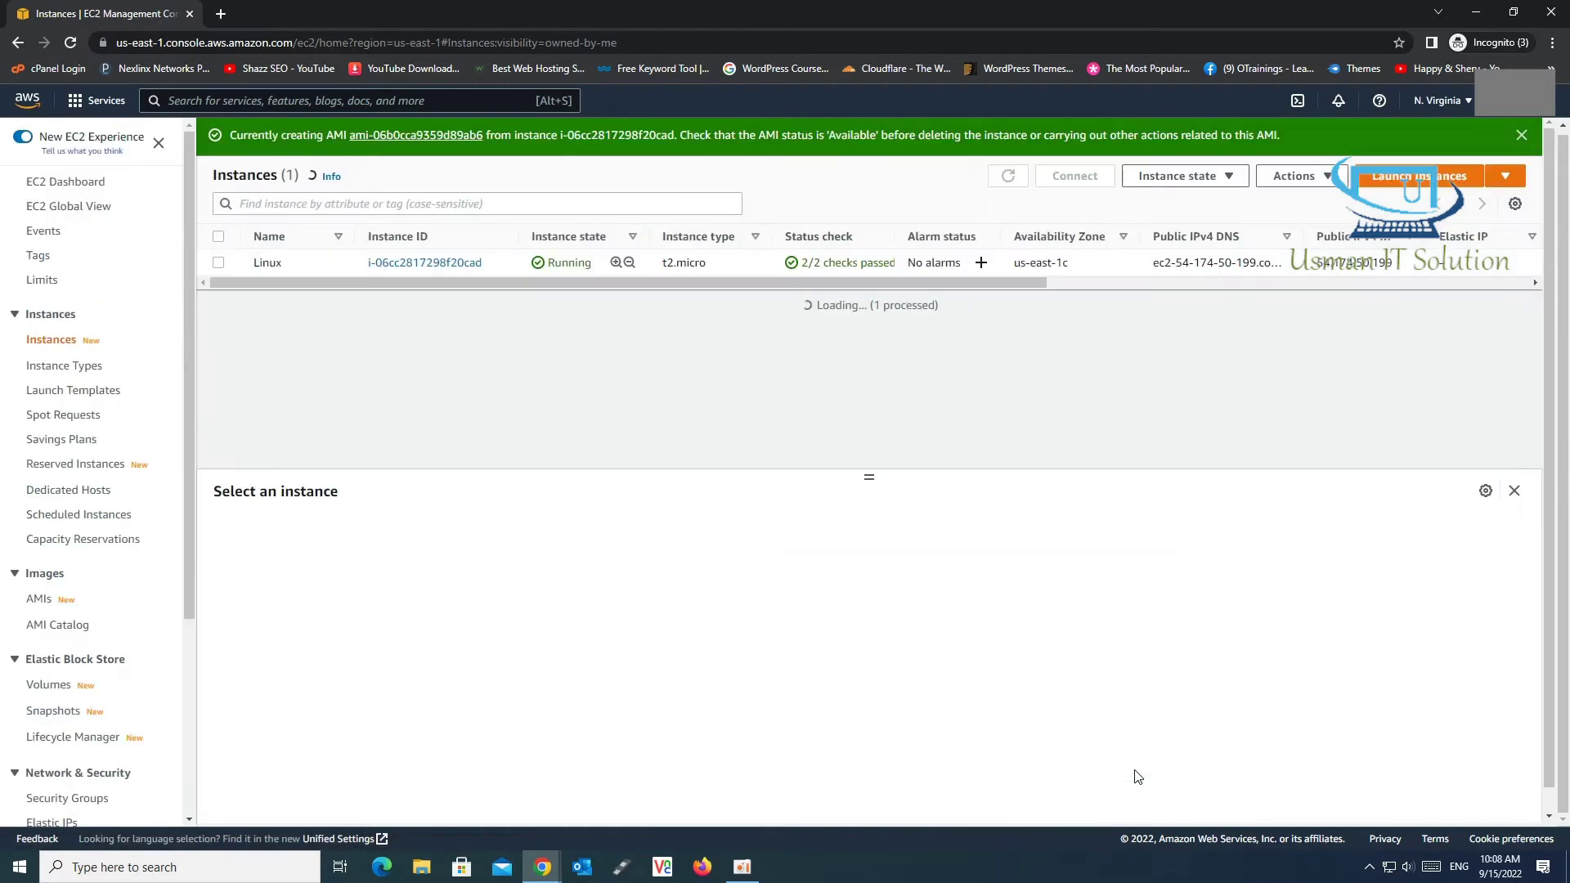
left_click(1011, 177)
left_click(1014, 176)
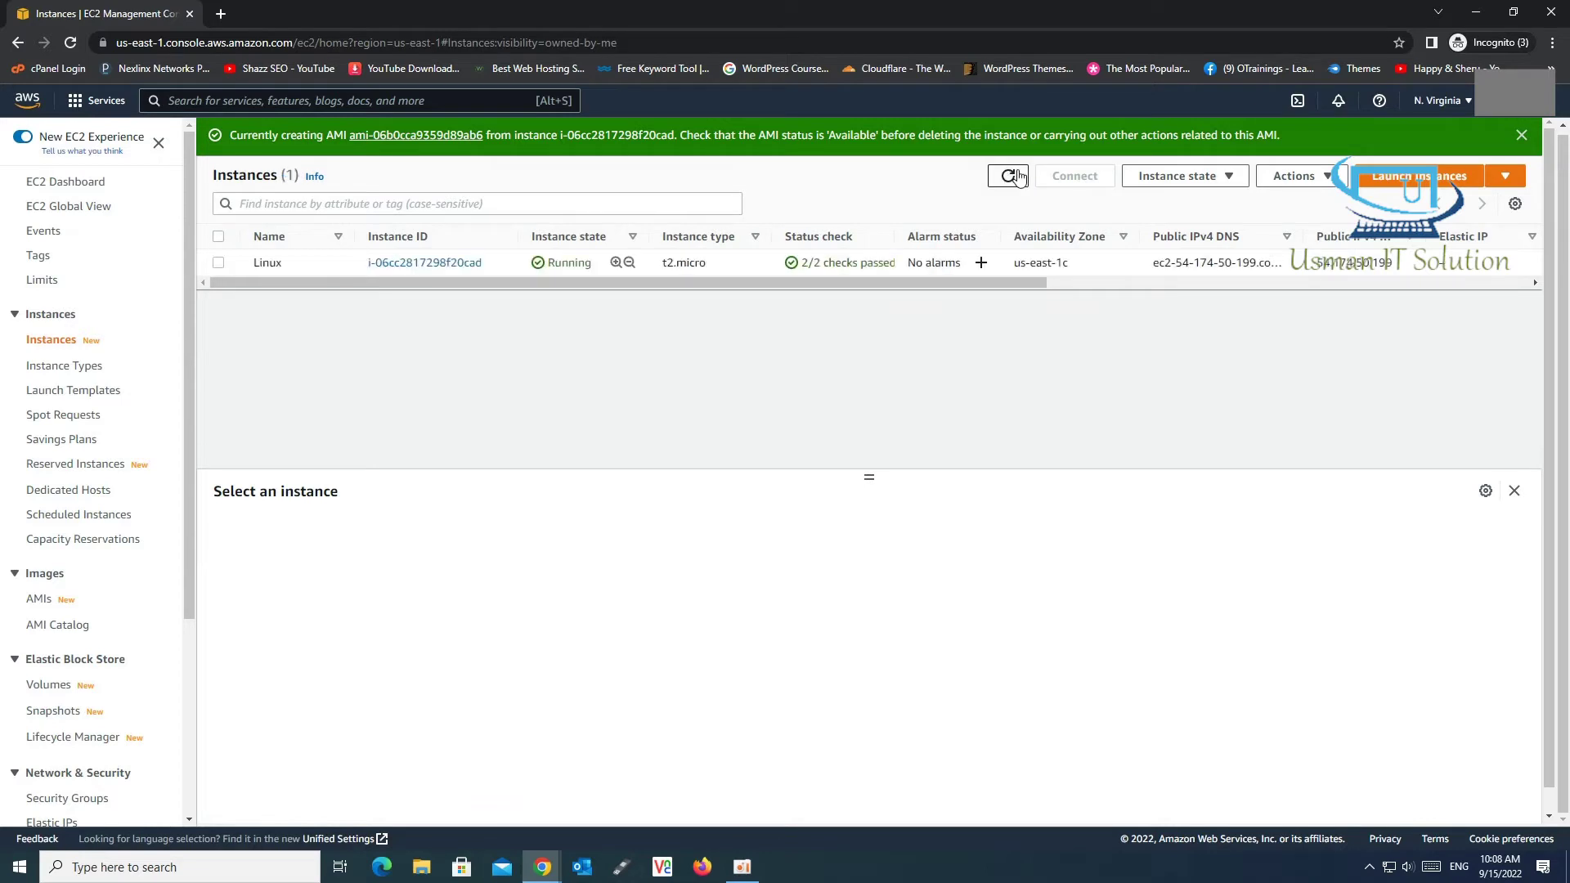
- Check the creation status of the Linux-Copy image in the AMI list and on its details page, refreshing the list
left_click(38, 605)
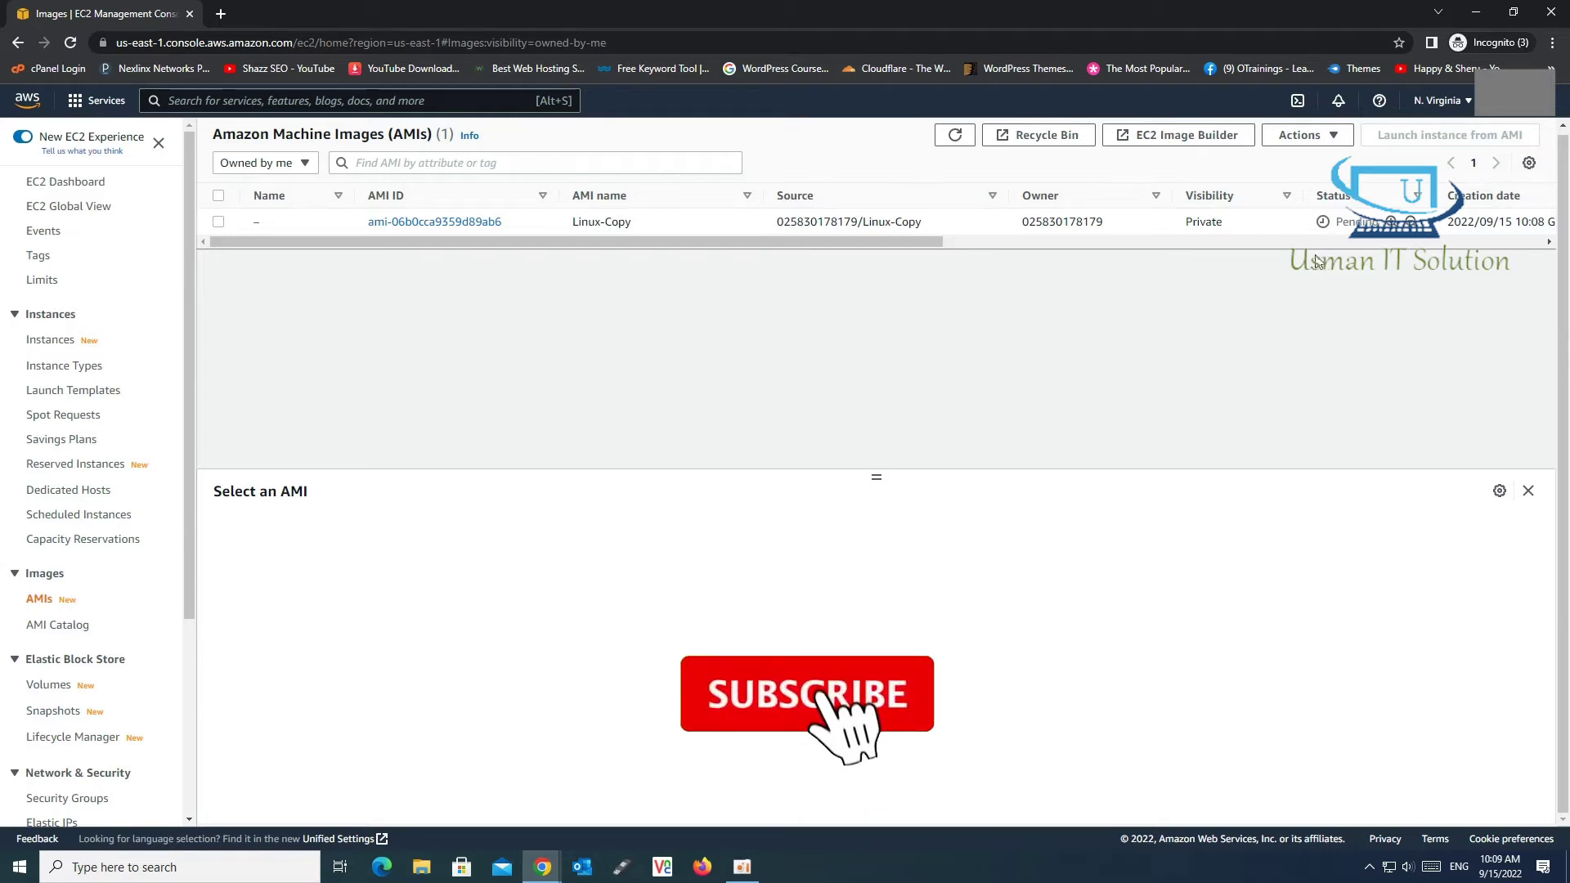
left_click(965, 135)
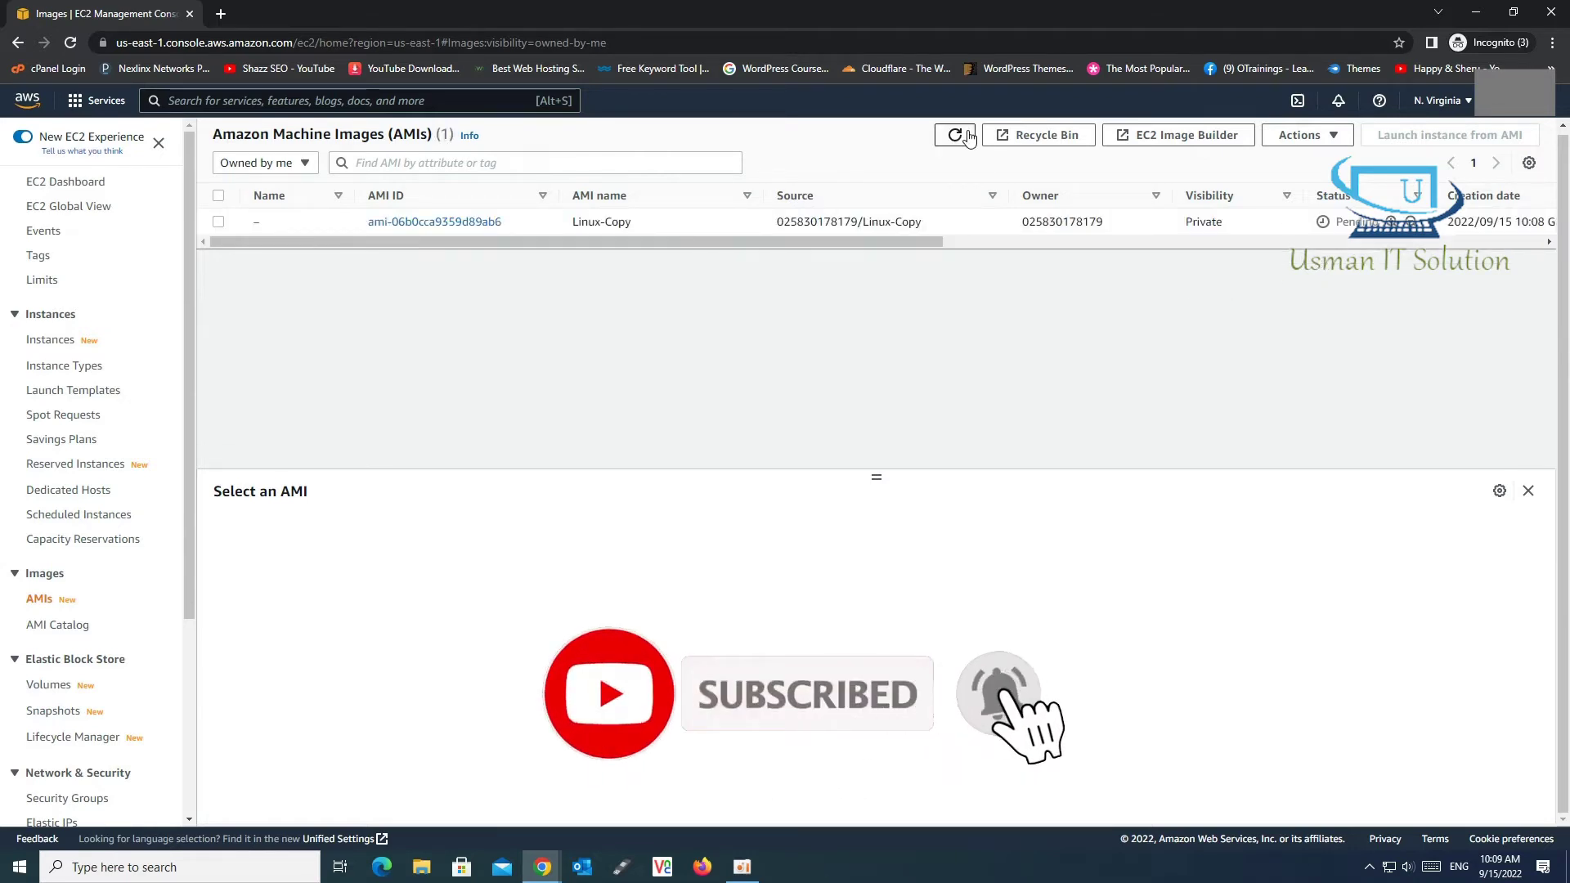
left_click(460, 222)
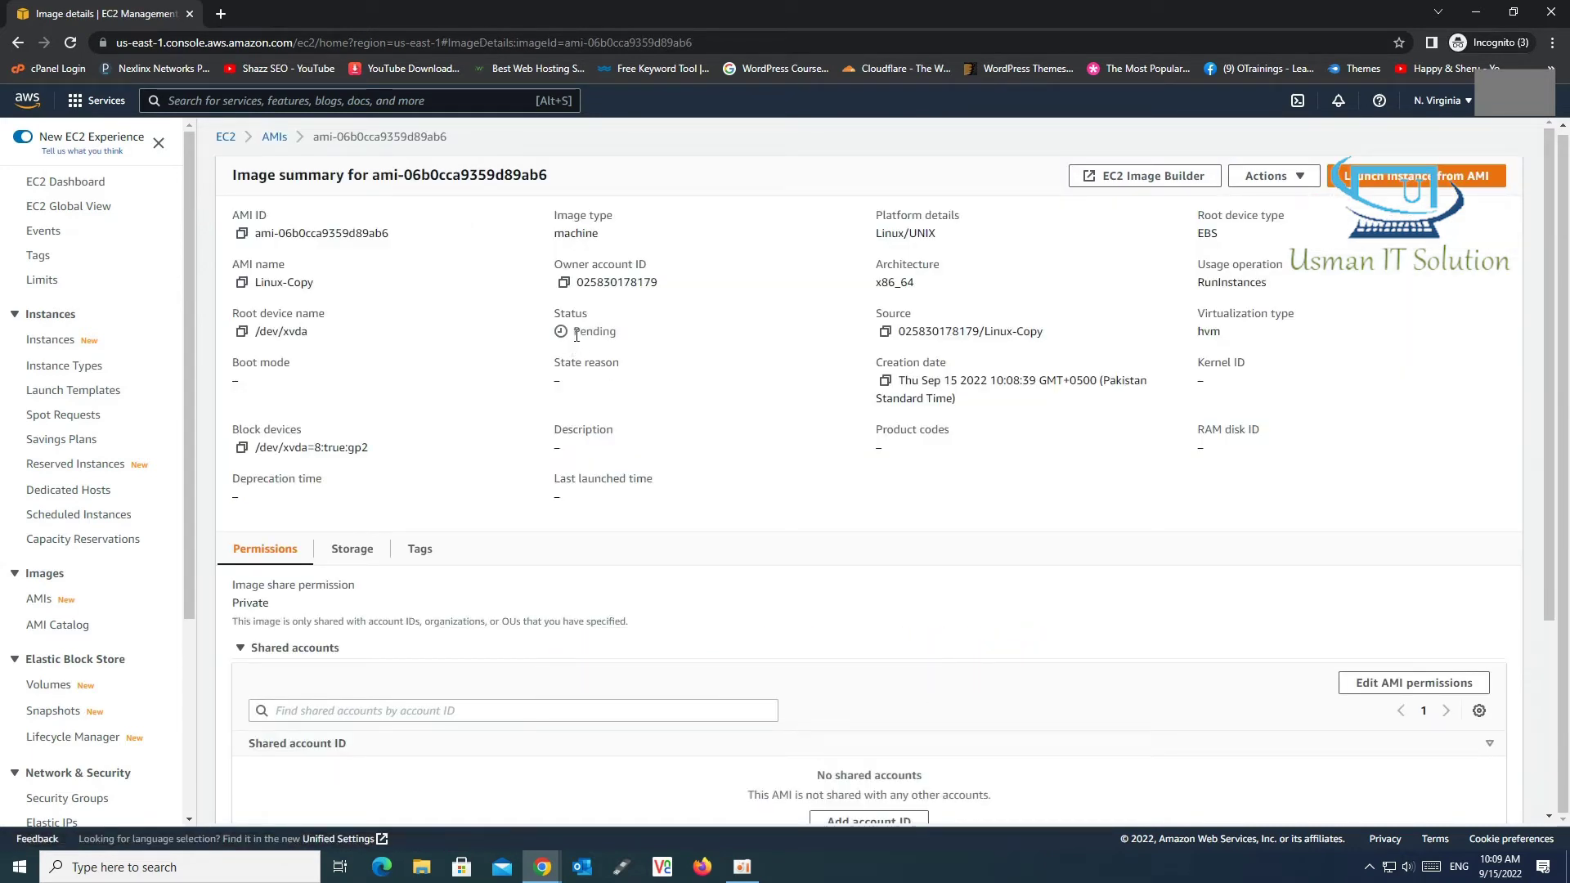
left_click_drag(575, 335, 646, 337)
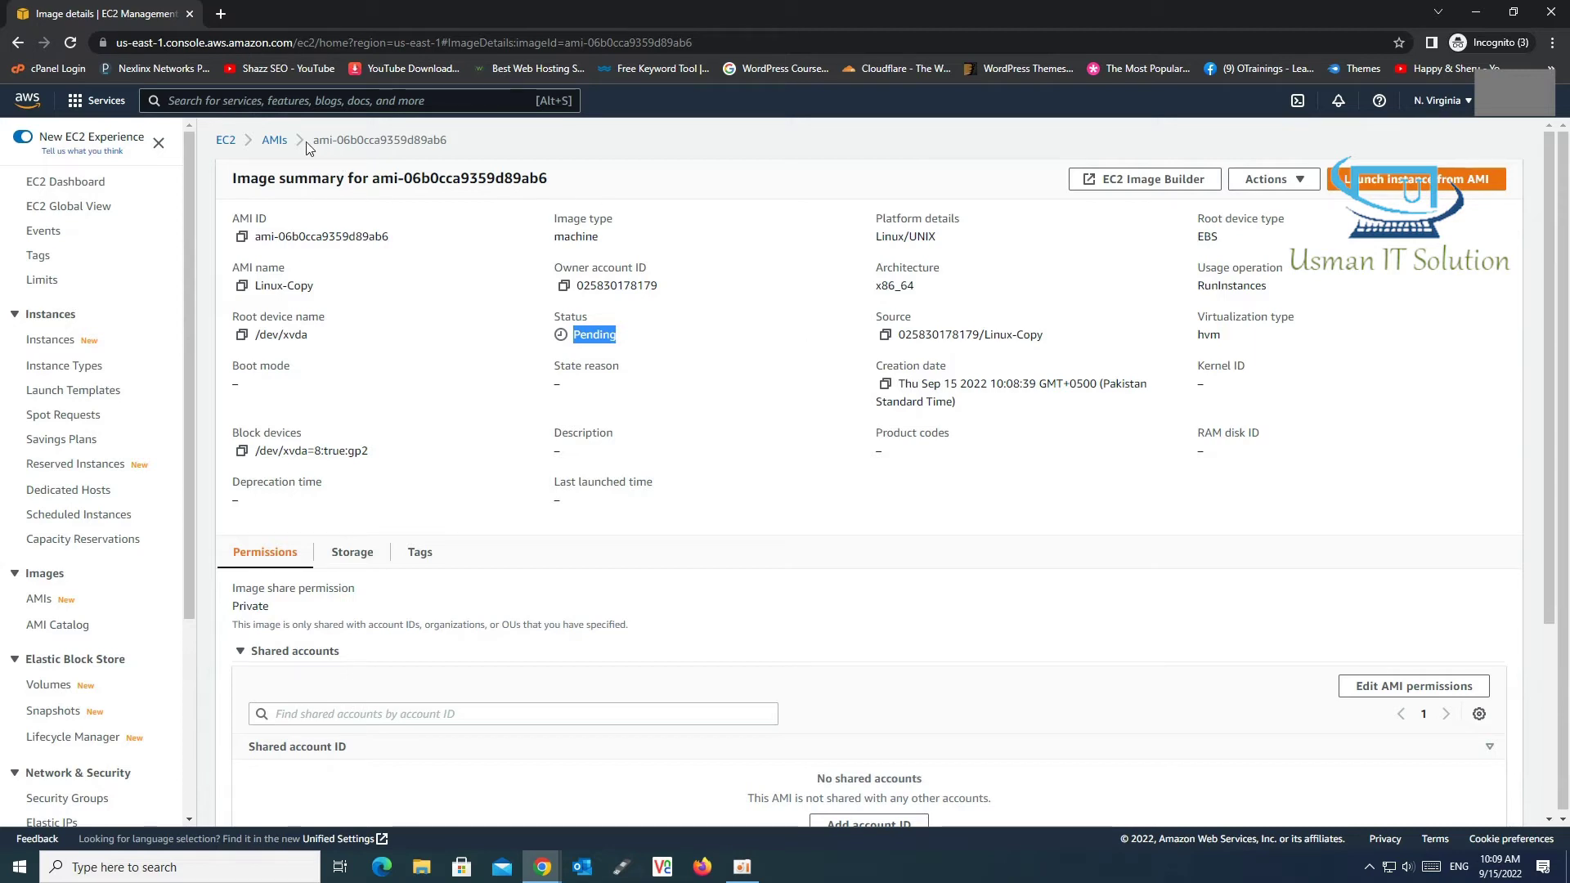
left_click(274, 141)
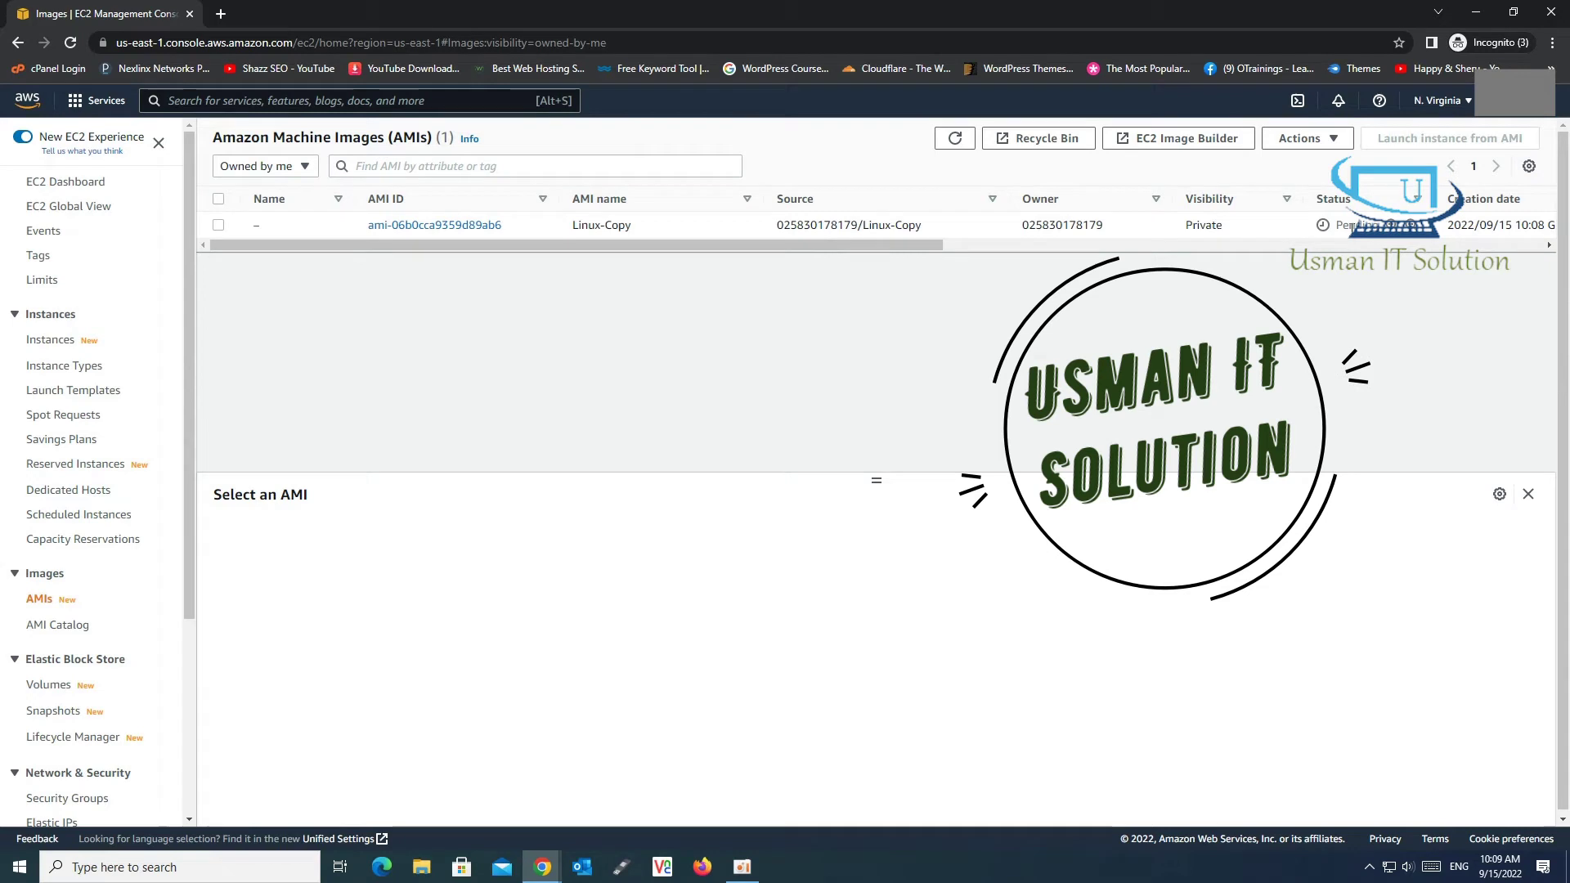
left_click(956, 139)
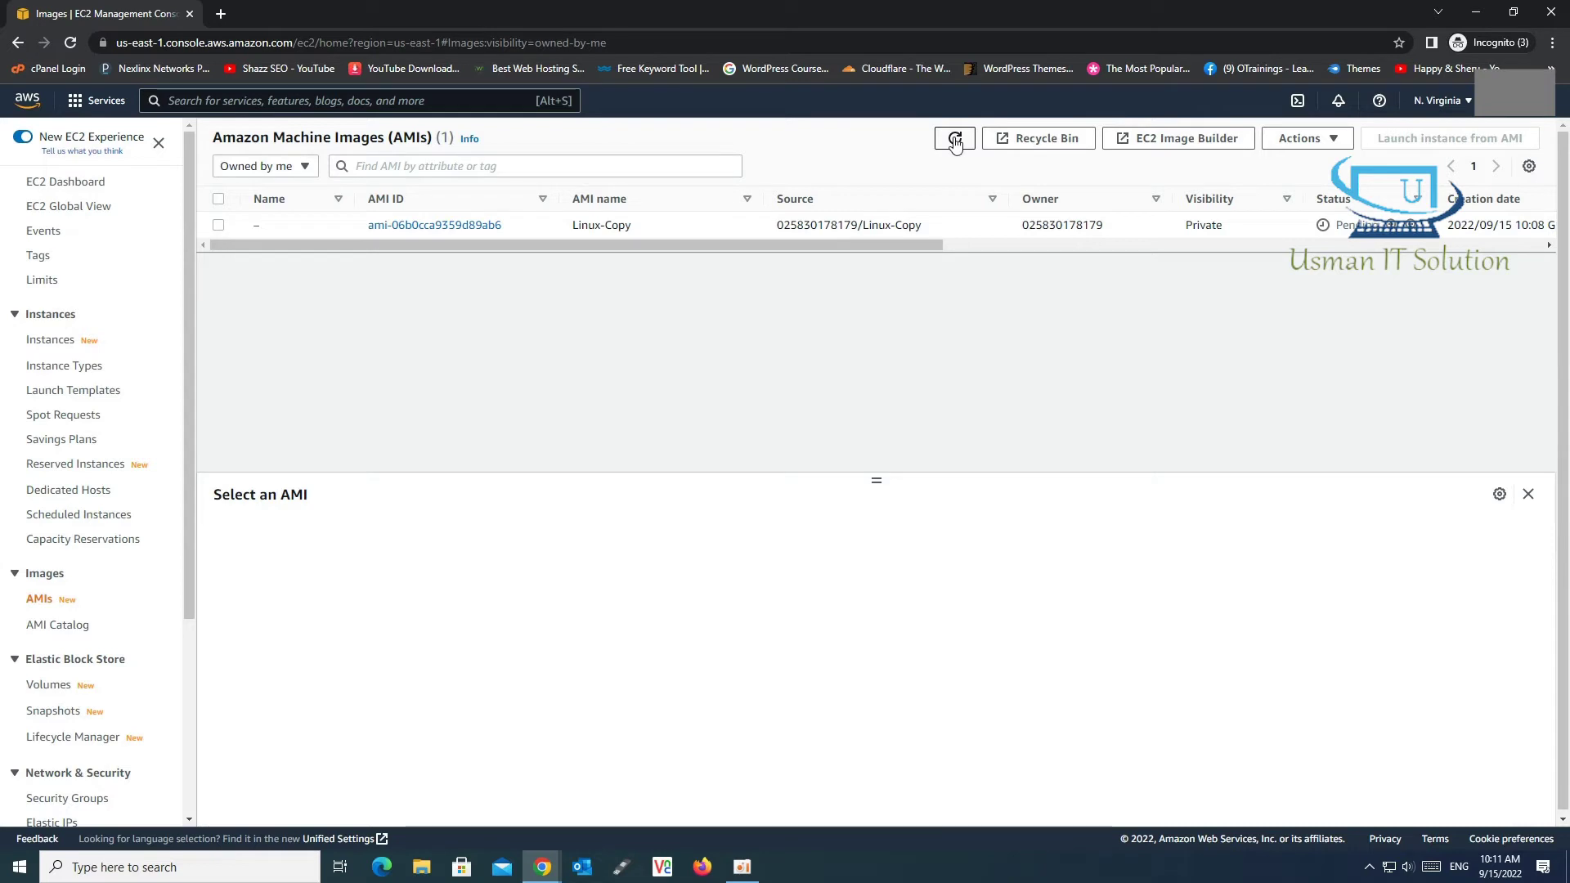
left_click(956, 140)
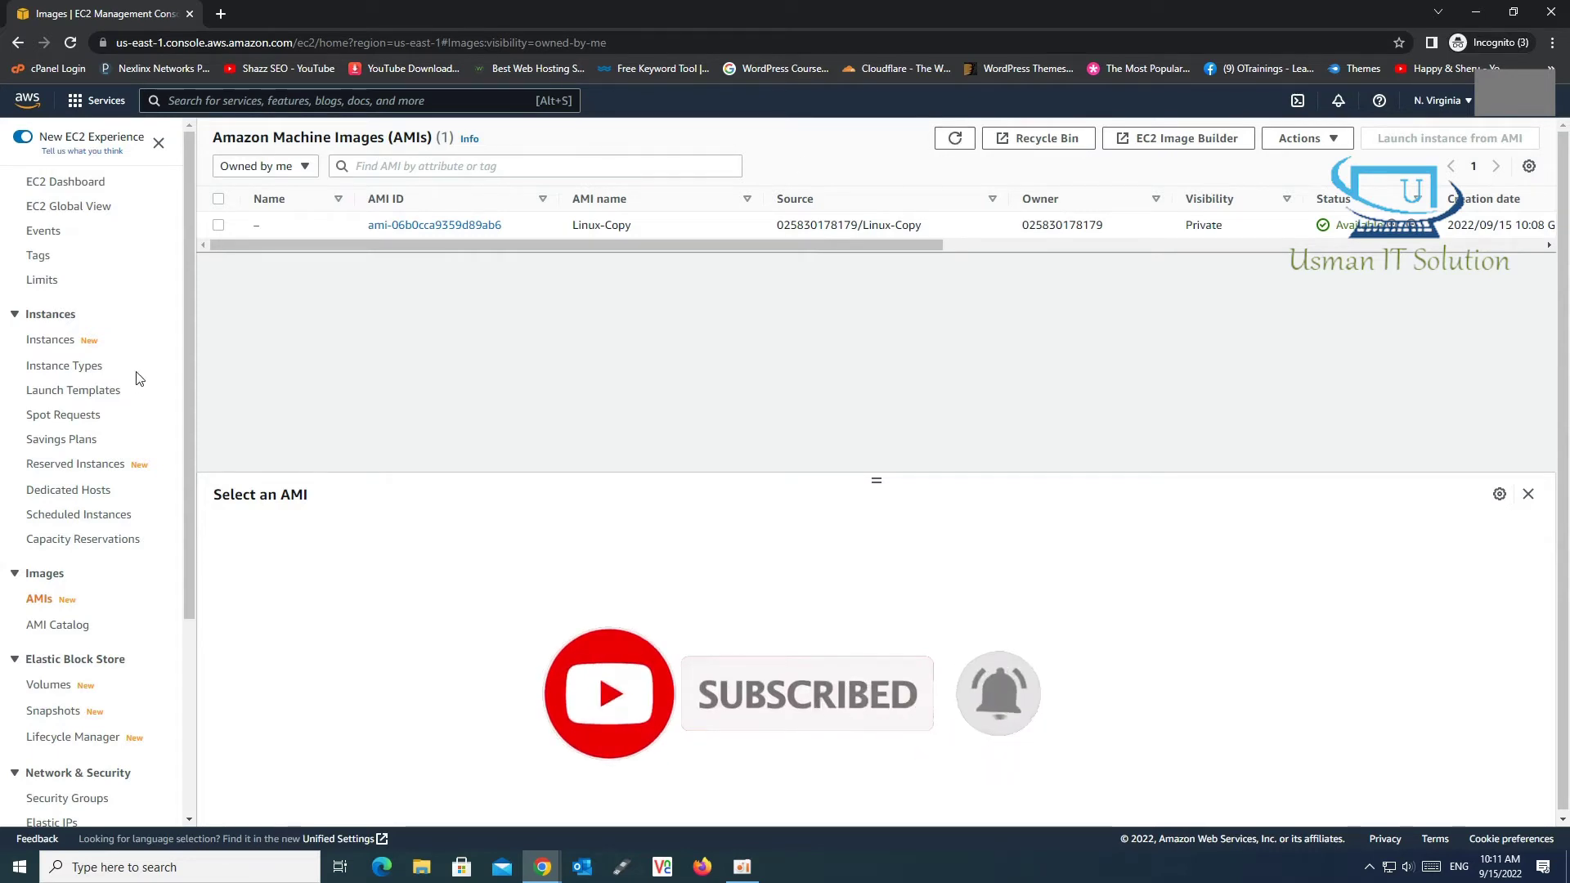
- Stop the Linux instance and refresh the instances list to follow its state
left_click(47, 344)
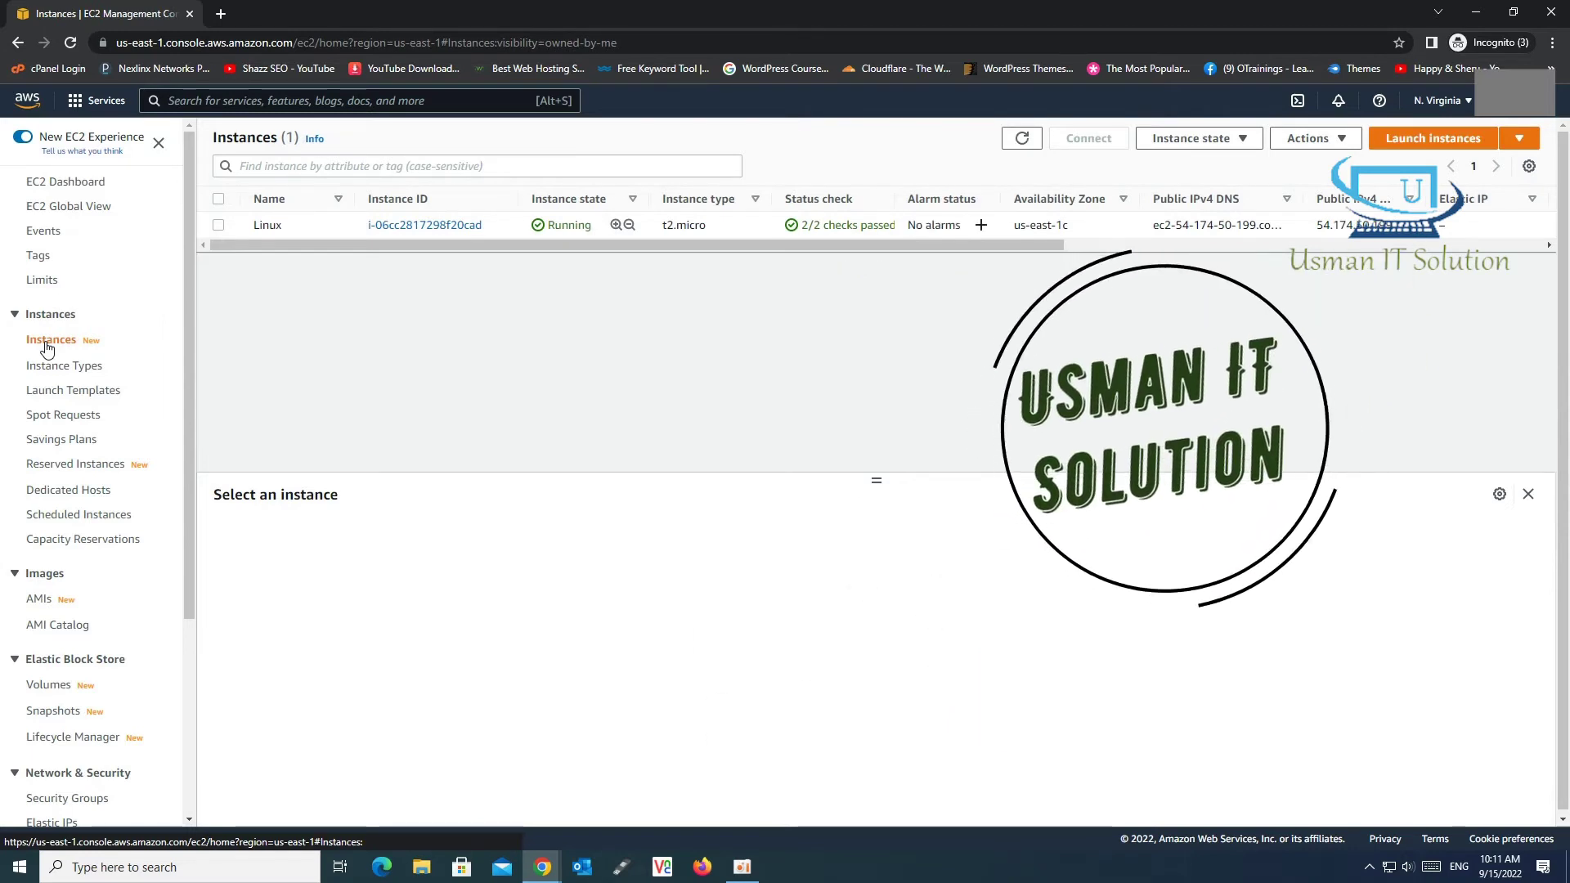
left_click(946, 221)
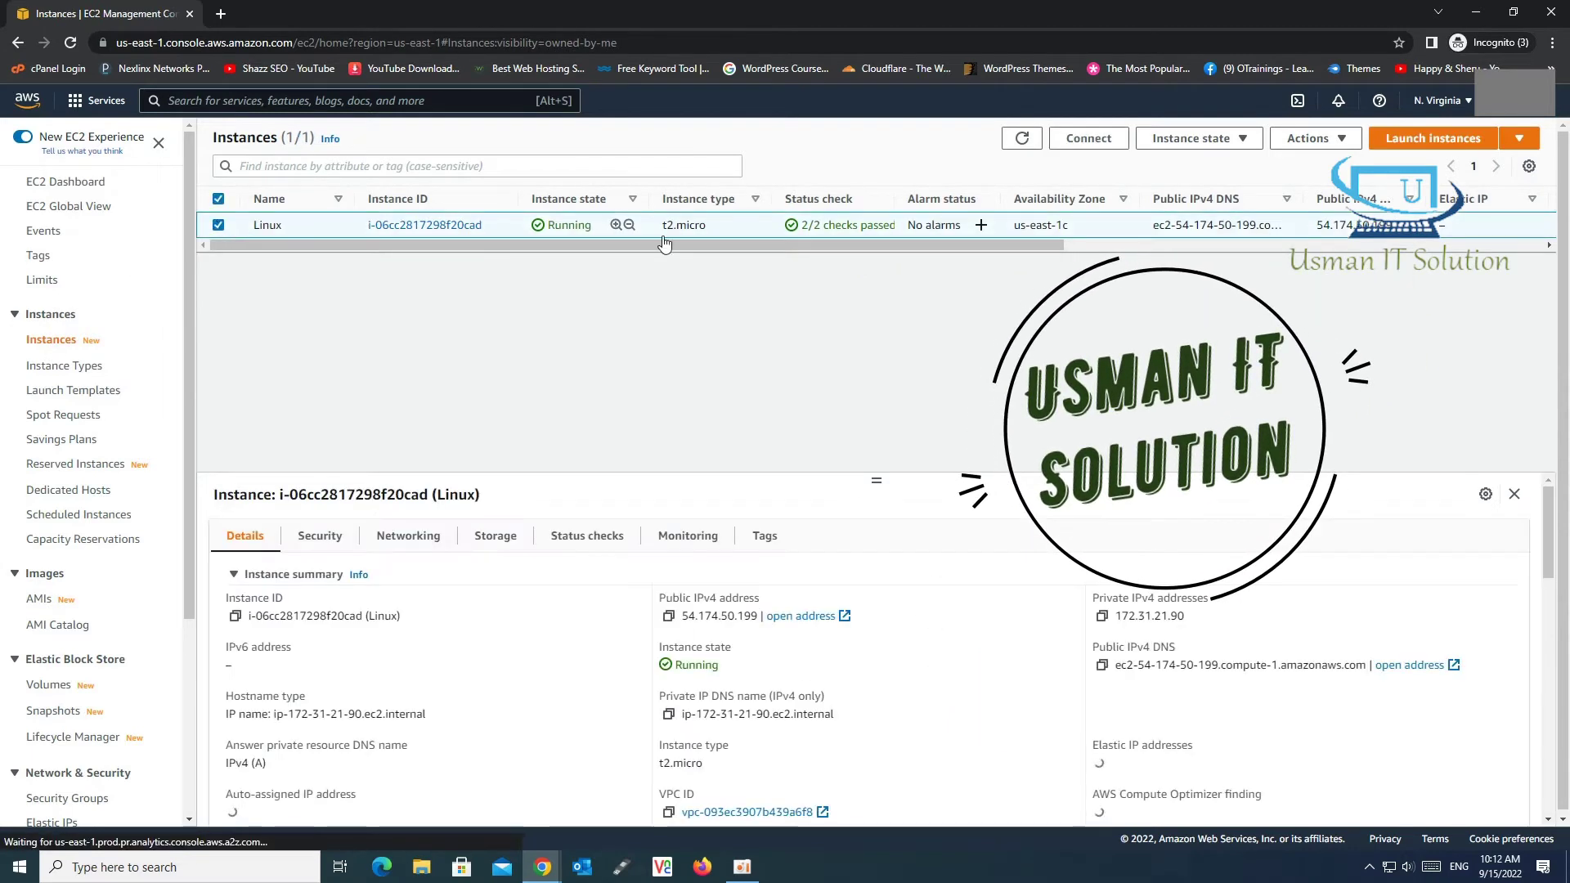
left_click(1313, 138)
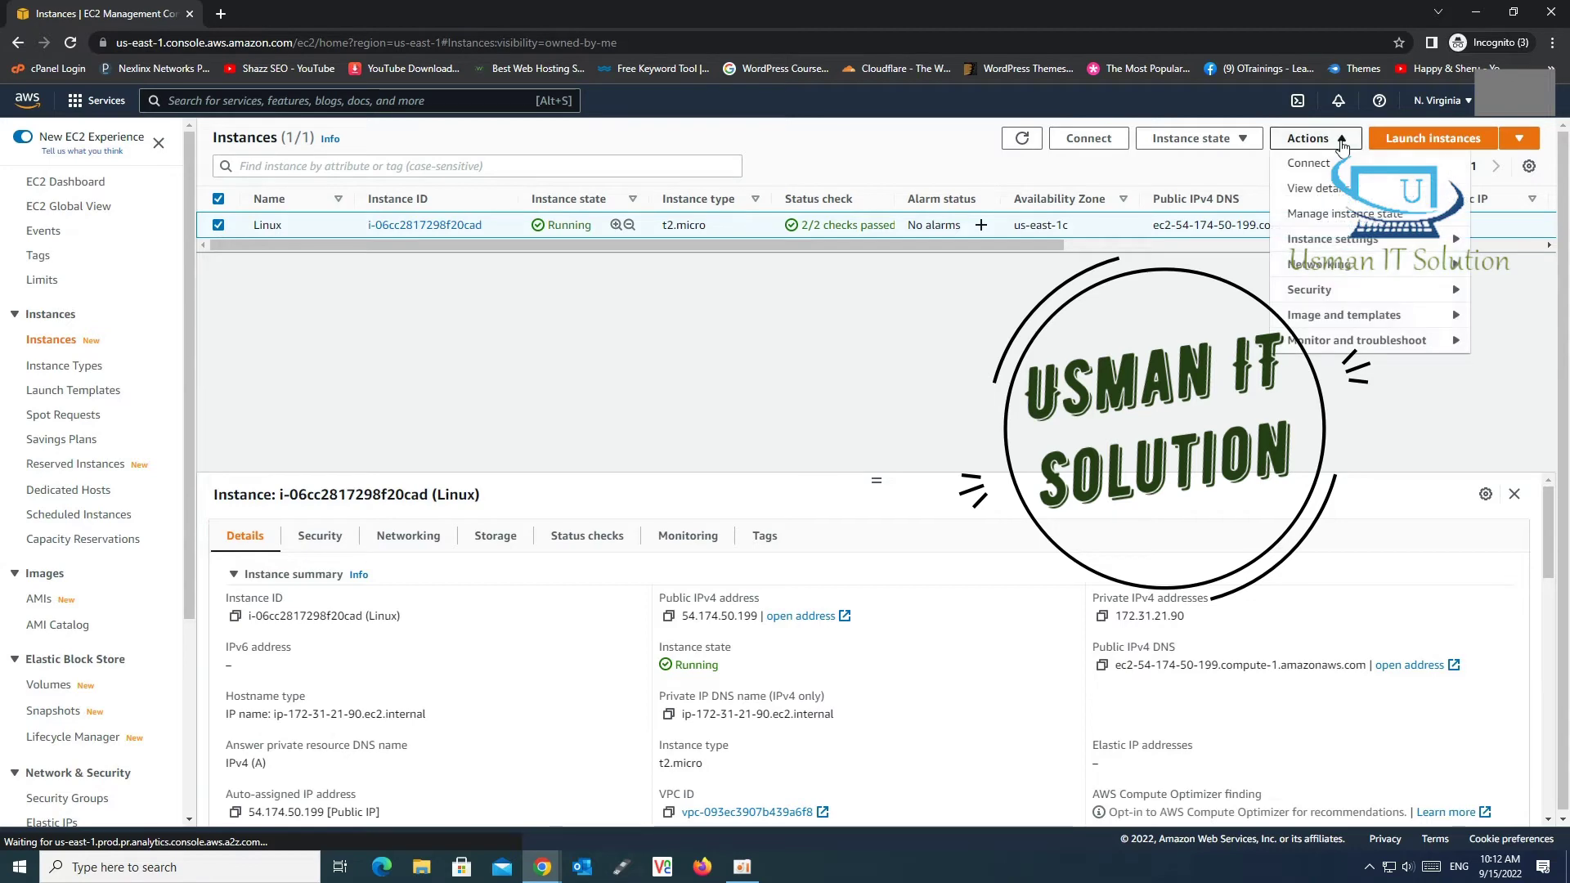
left_click(1240, 139)
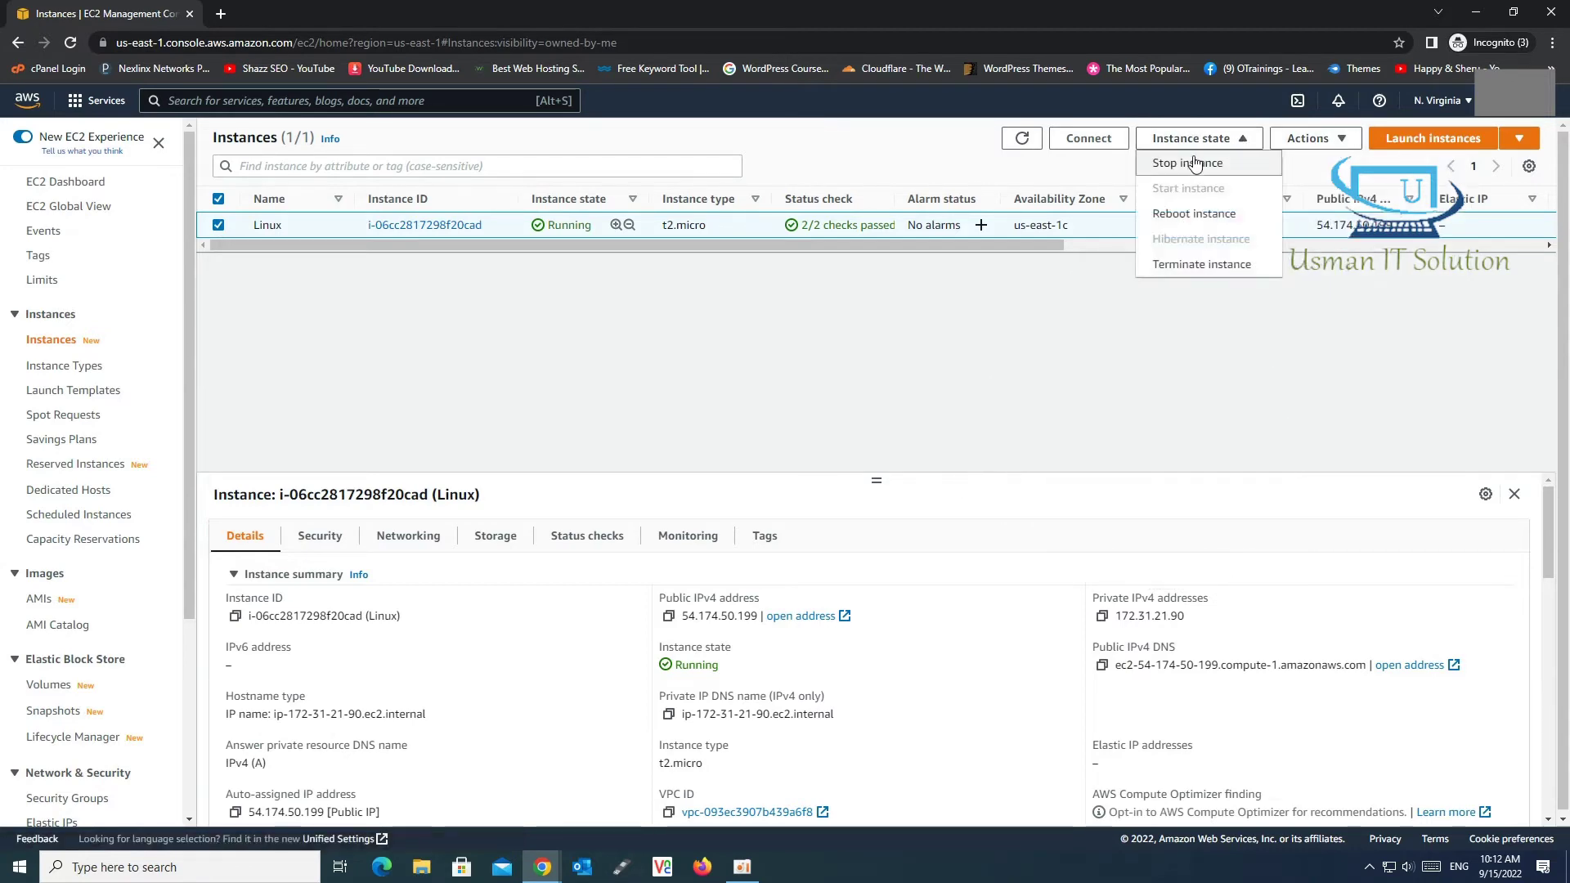
left_click(1192, 164)
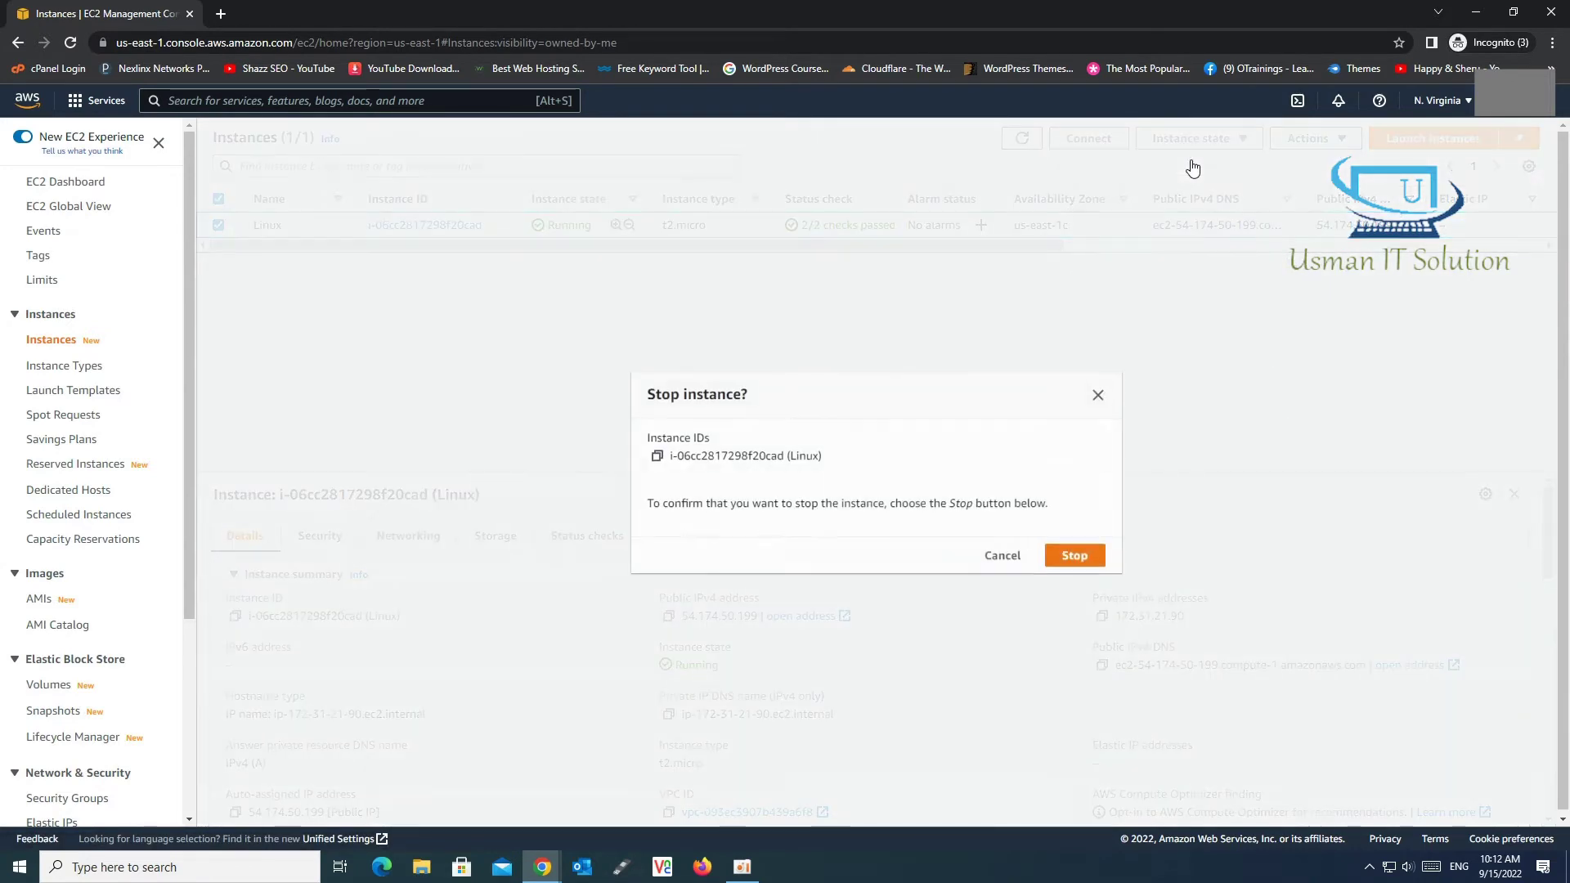
left_click(1093, 559)
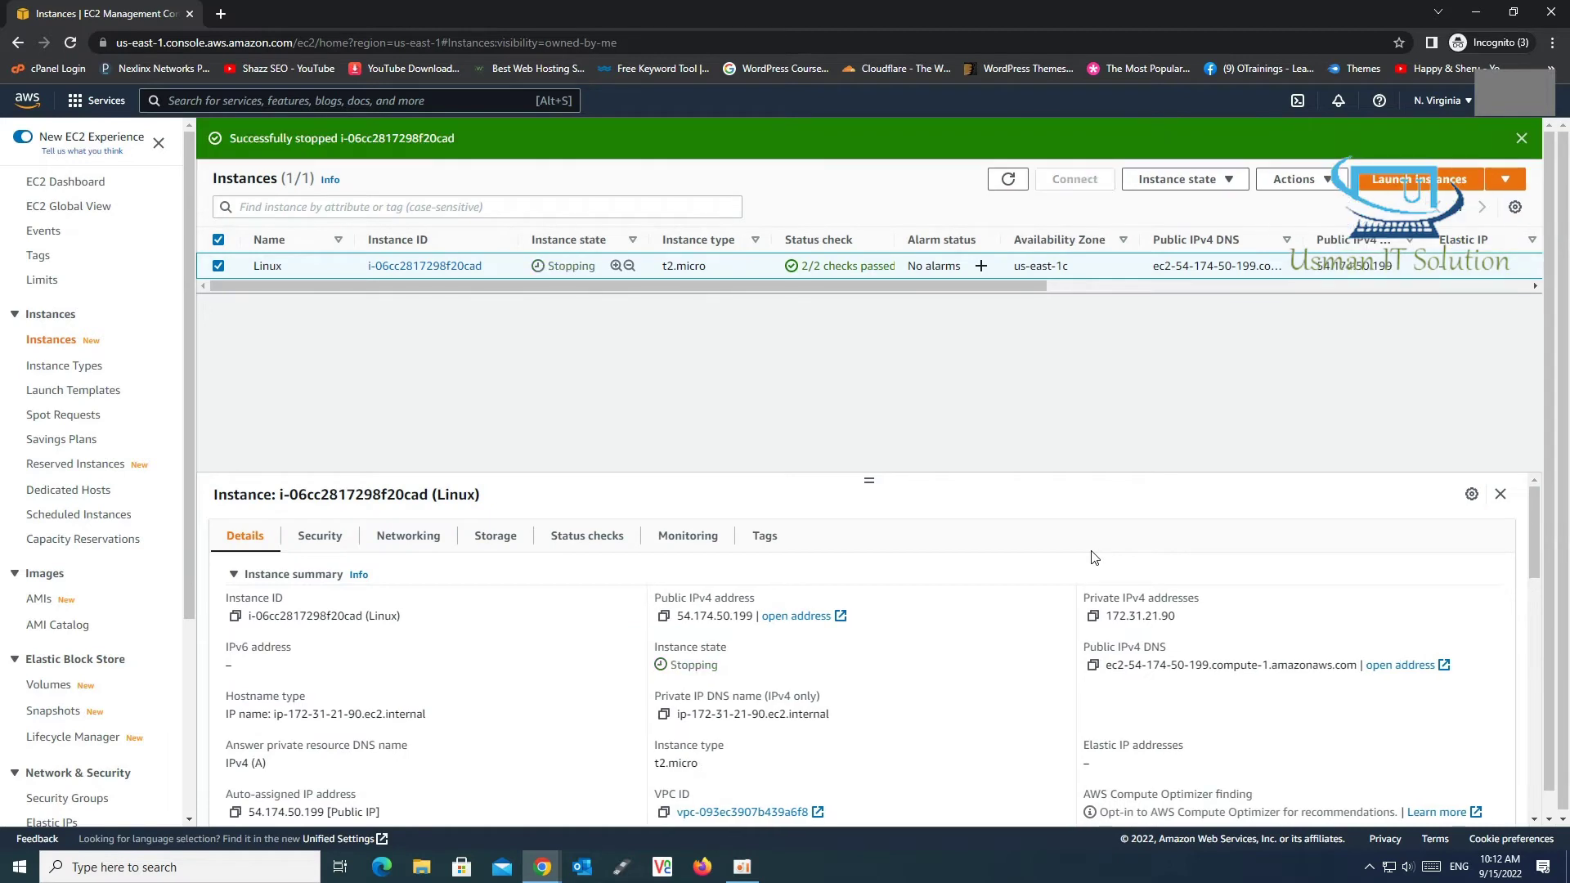
left_click(1007, 179)
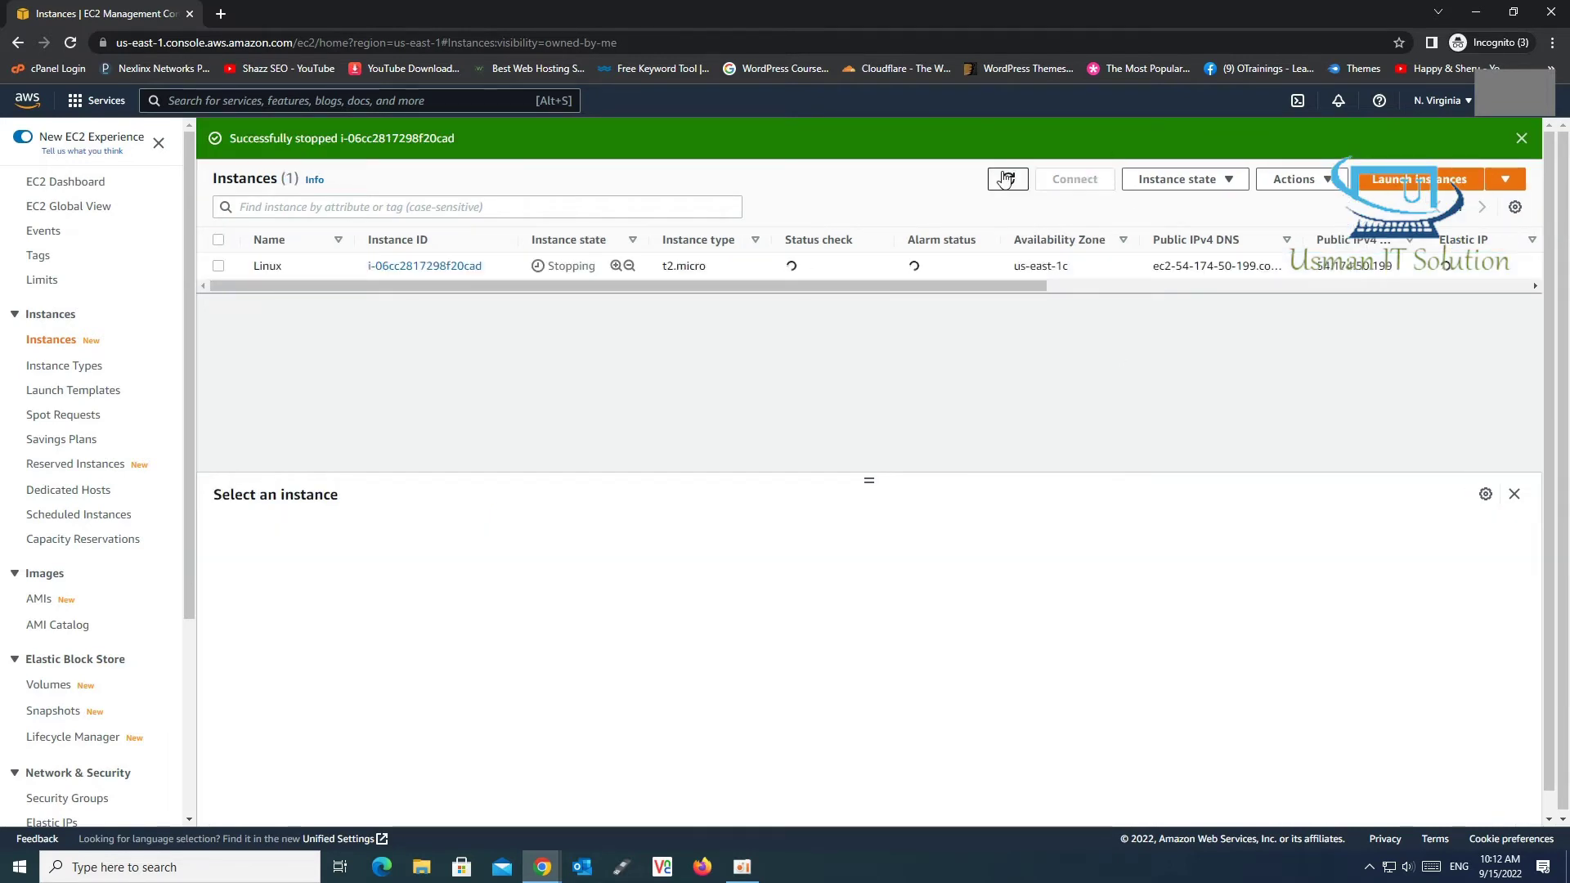
left_click(1008, 179)
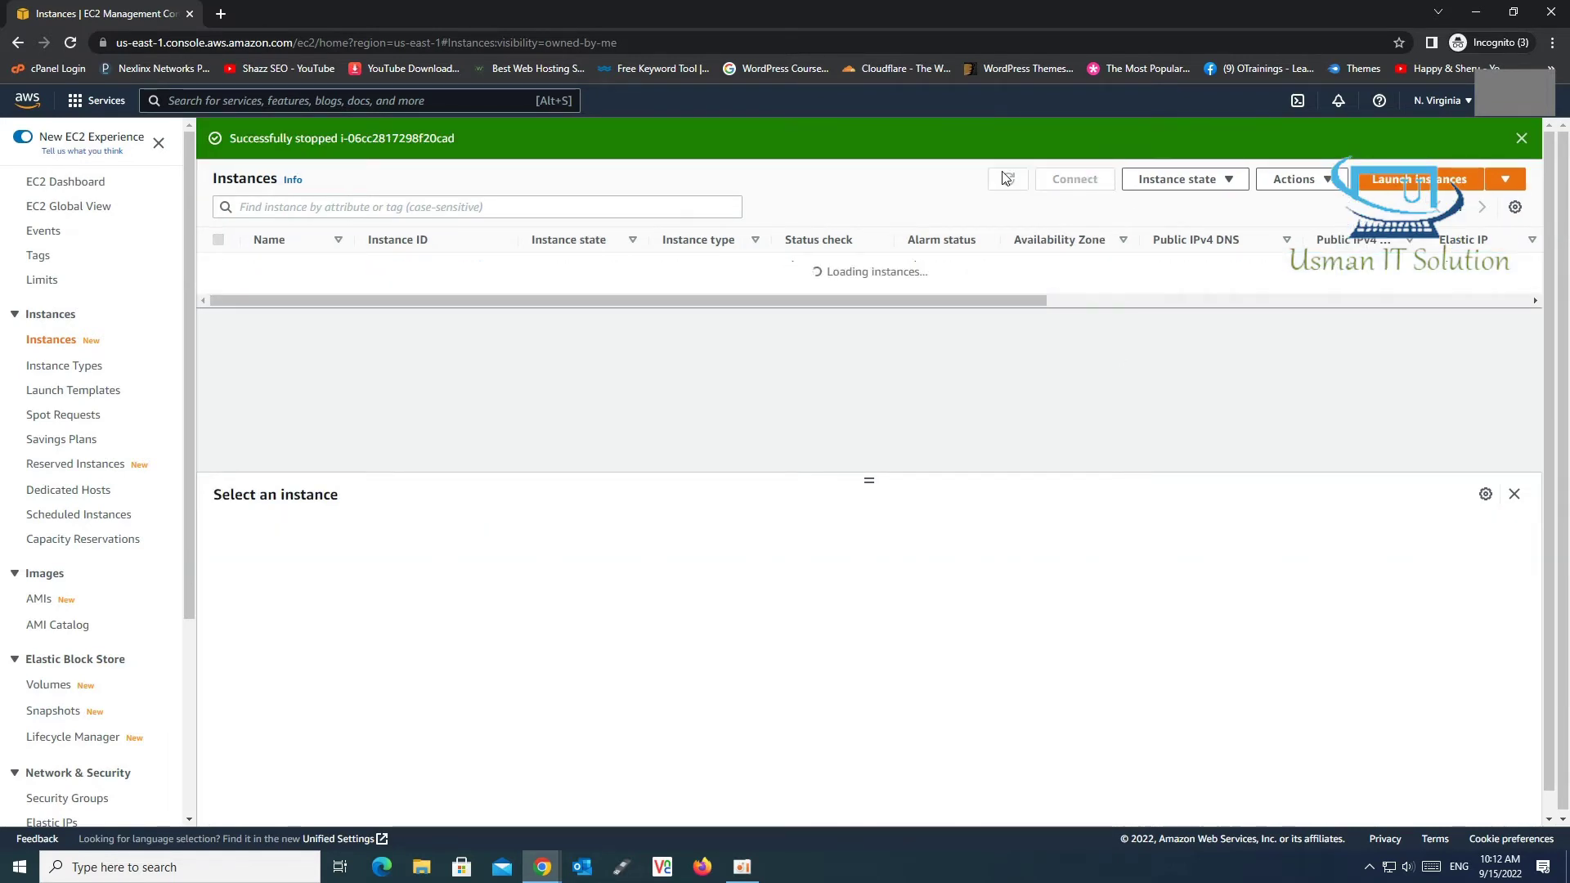
- Terminate the Linux instance, confirm the termination and refresh the instances list
left_click(1210, 179)
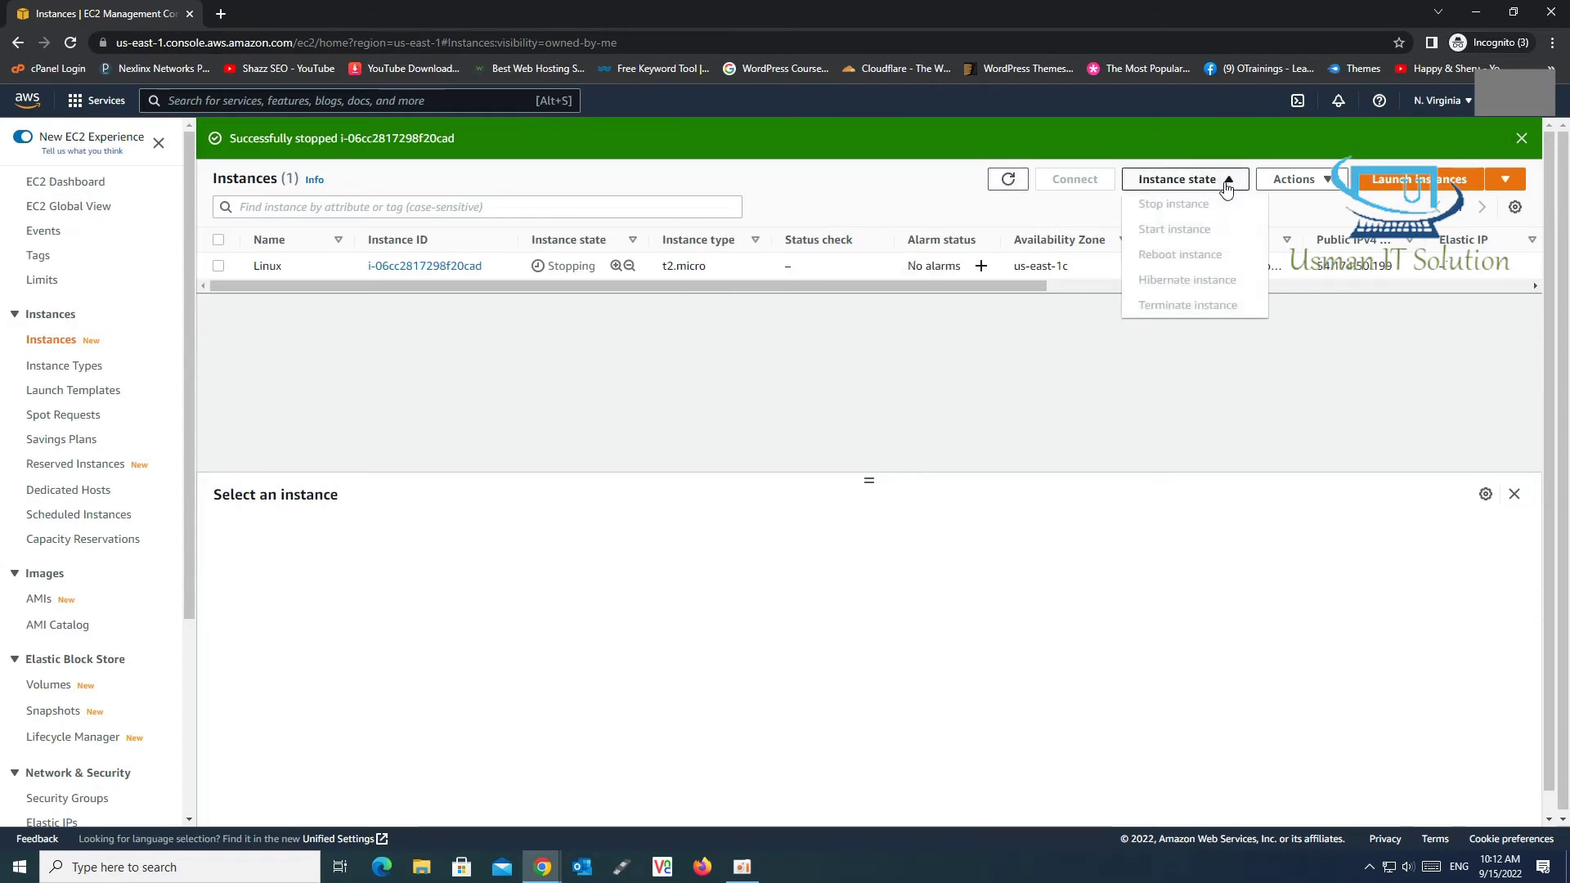
left_click(218, 265)
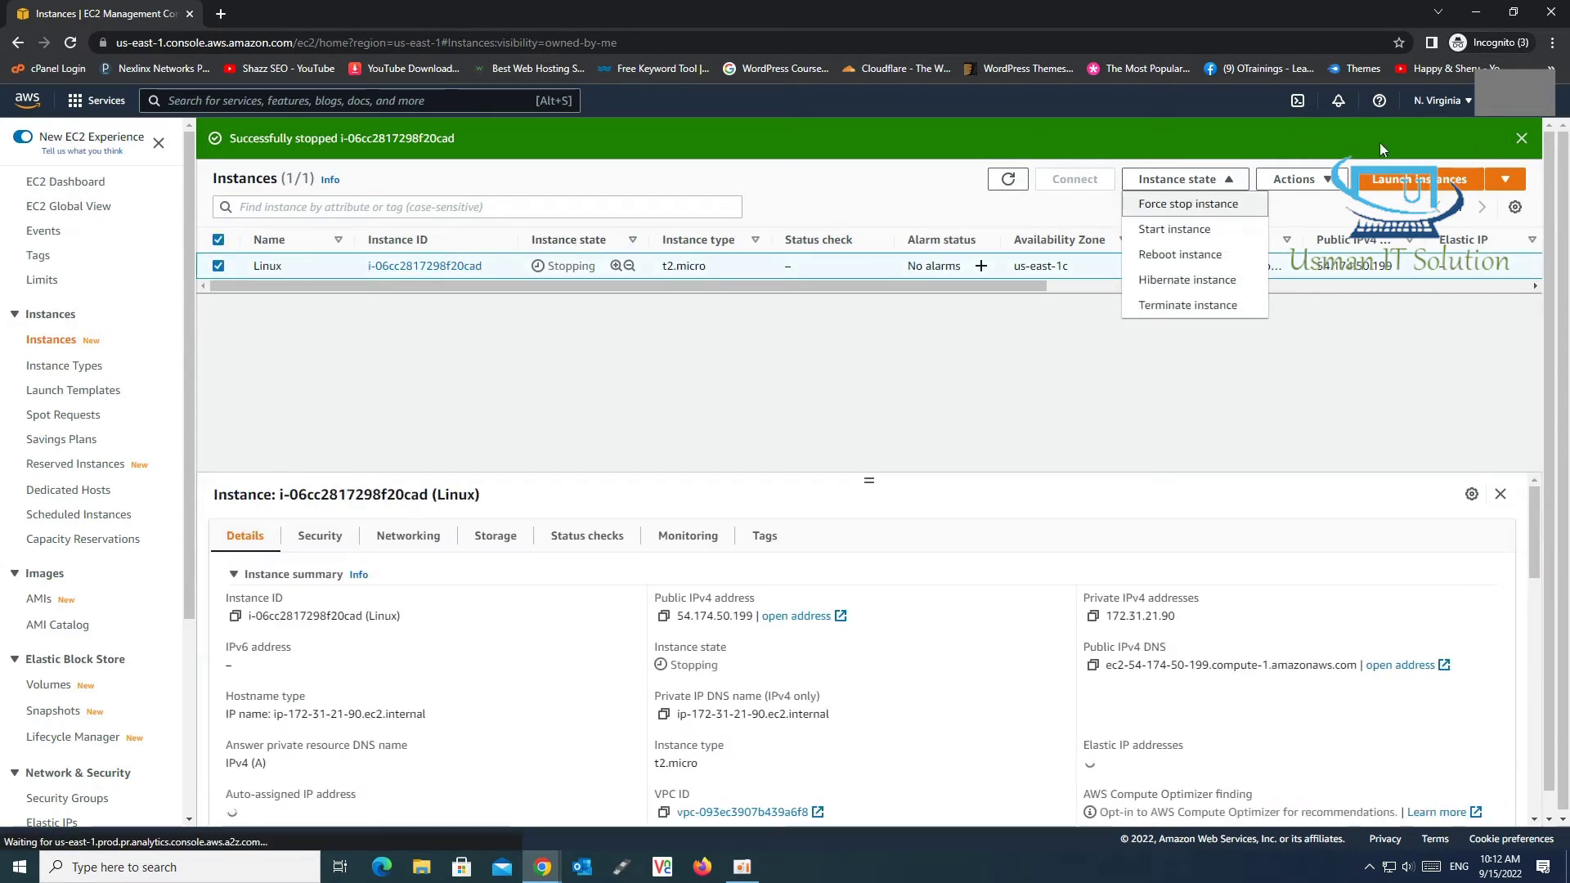
left_click(1175, 307)
left_click(1060, 588)
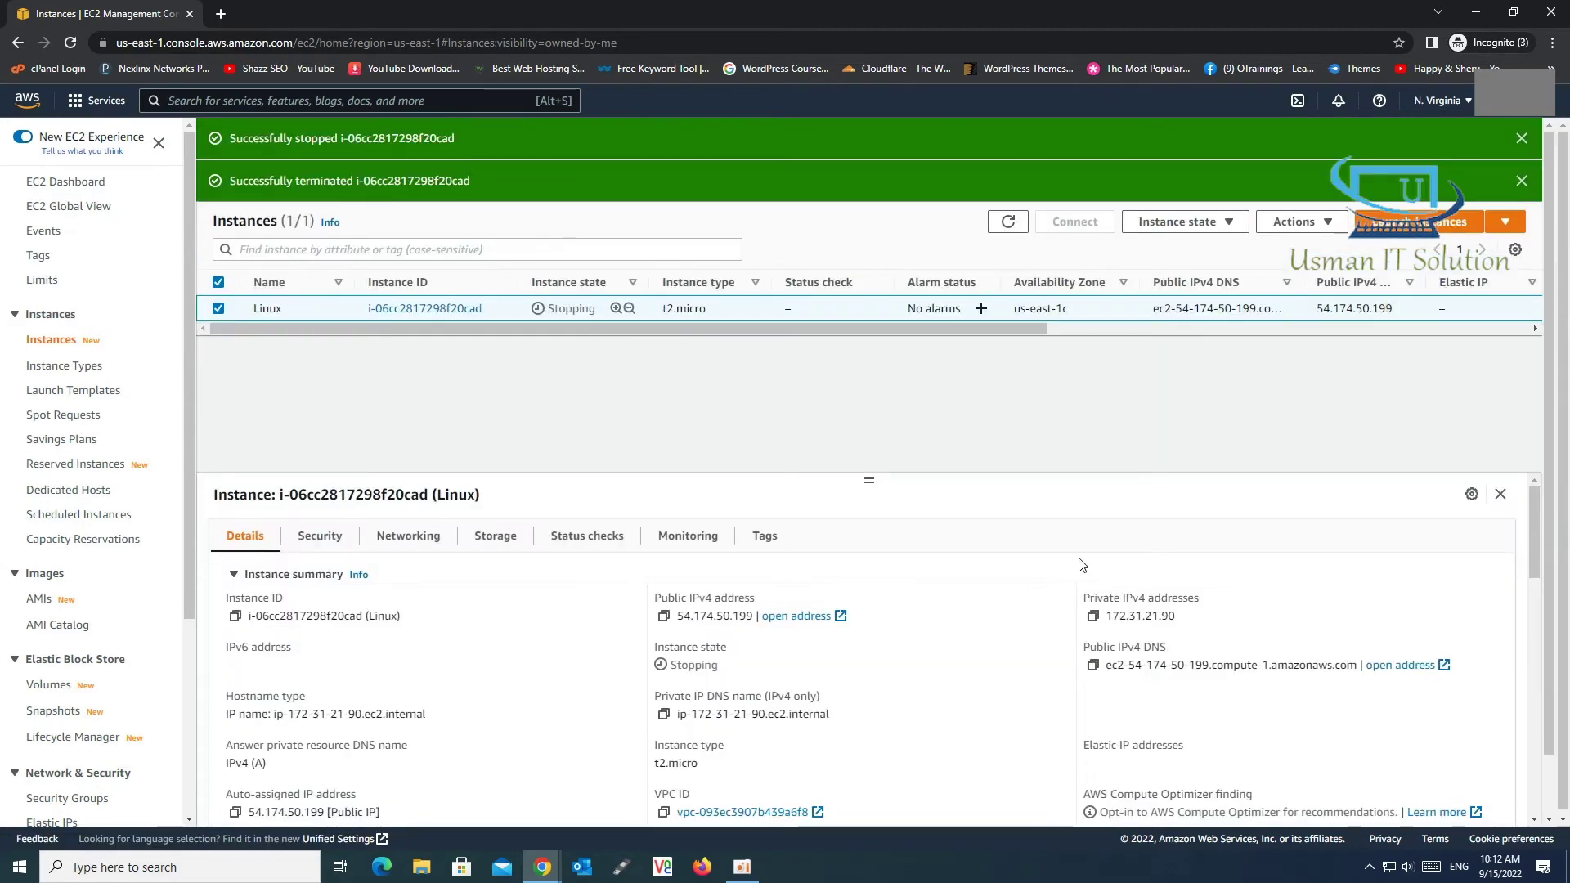
left_click(1007, 224)
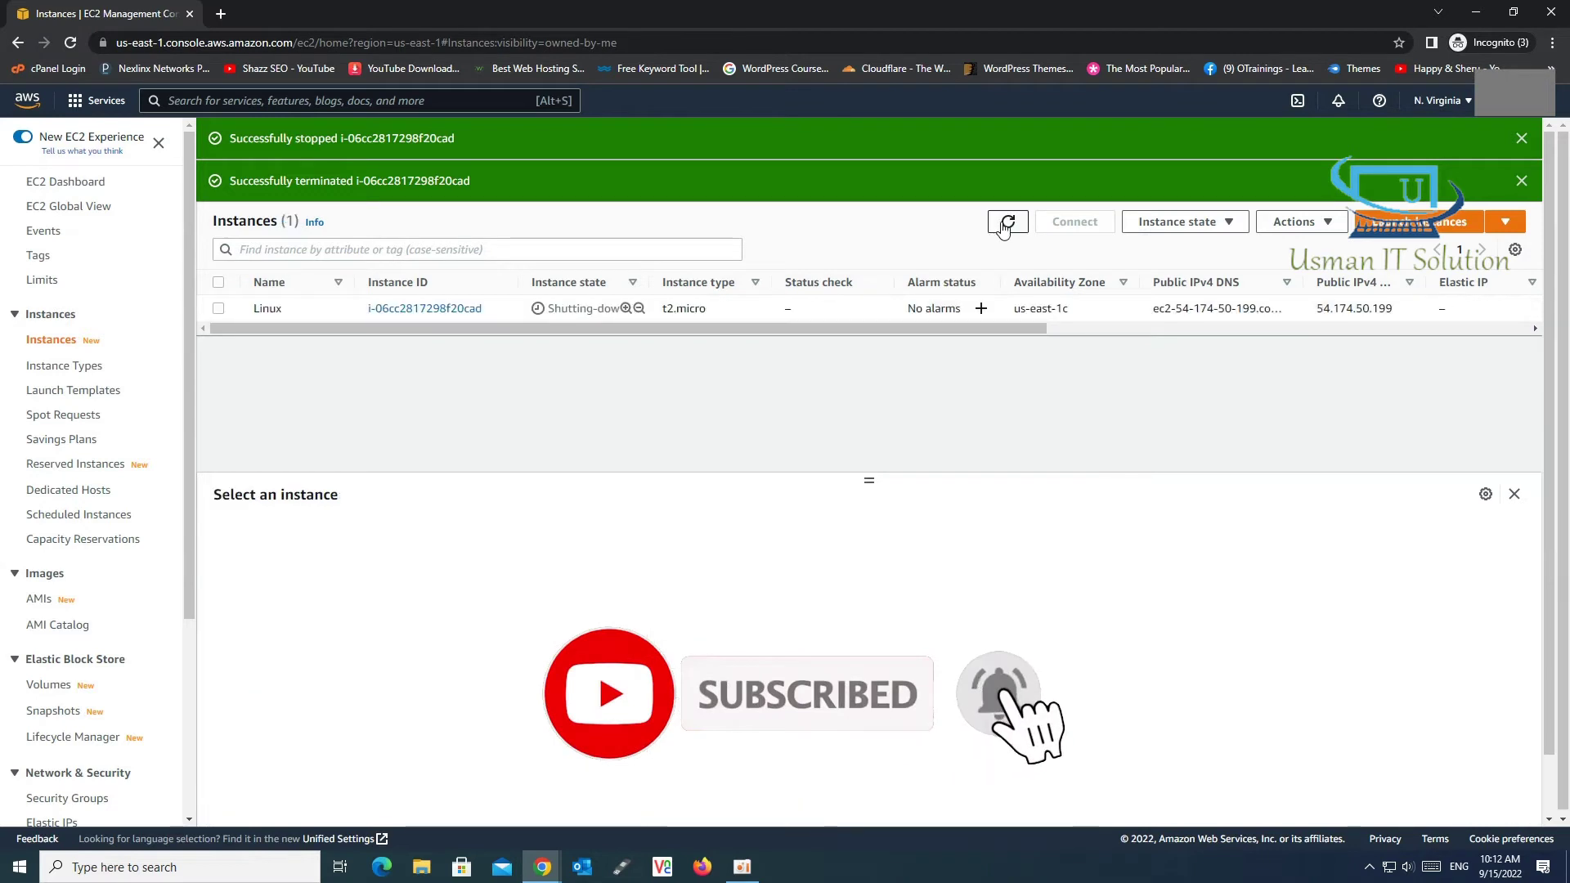
- Refresh the instances list to follow the Linux instance's termination, and dismiss the success notifications
left_click(1007, 224)
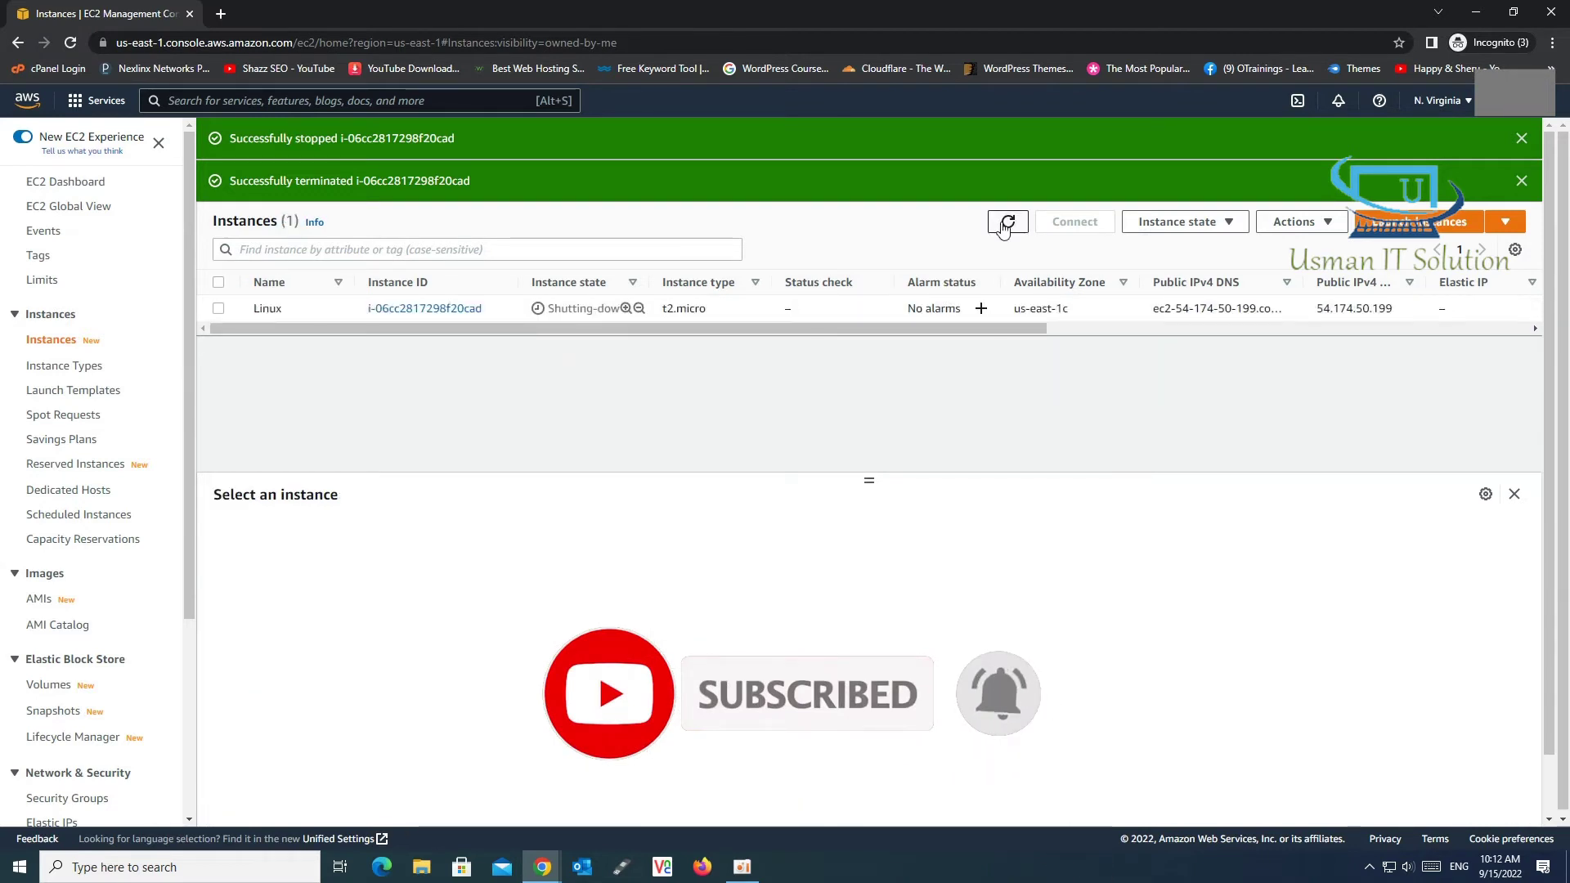
left_click(1007, 223)
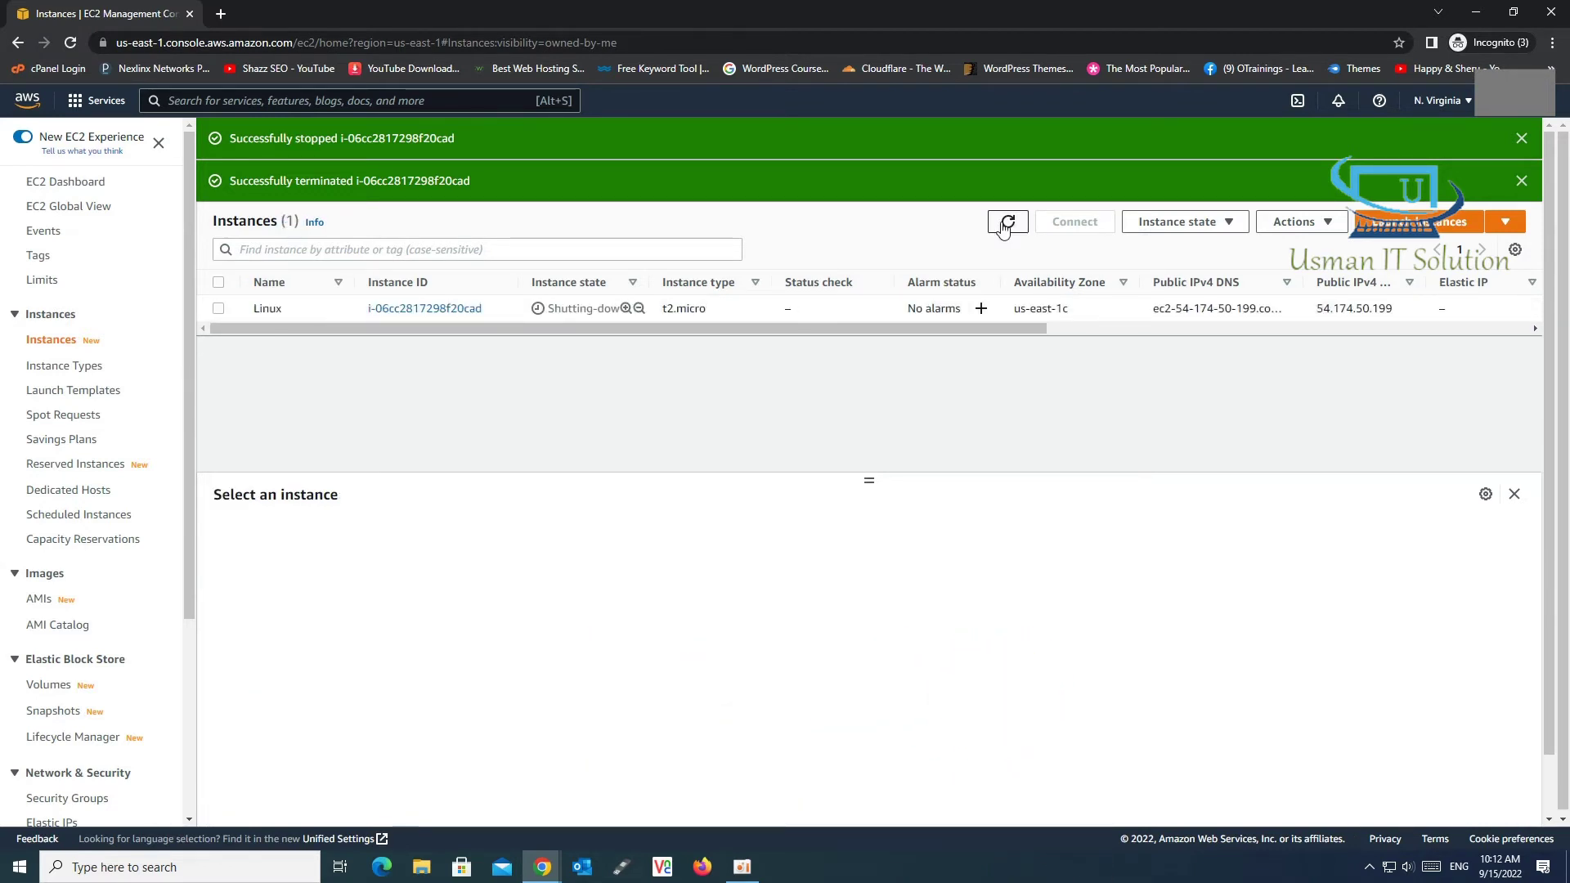
left_click(1007, 223)
left_click(1007, 223)
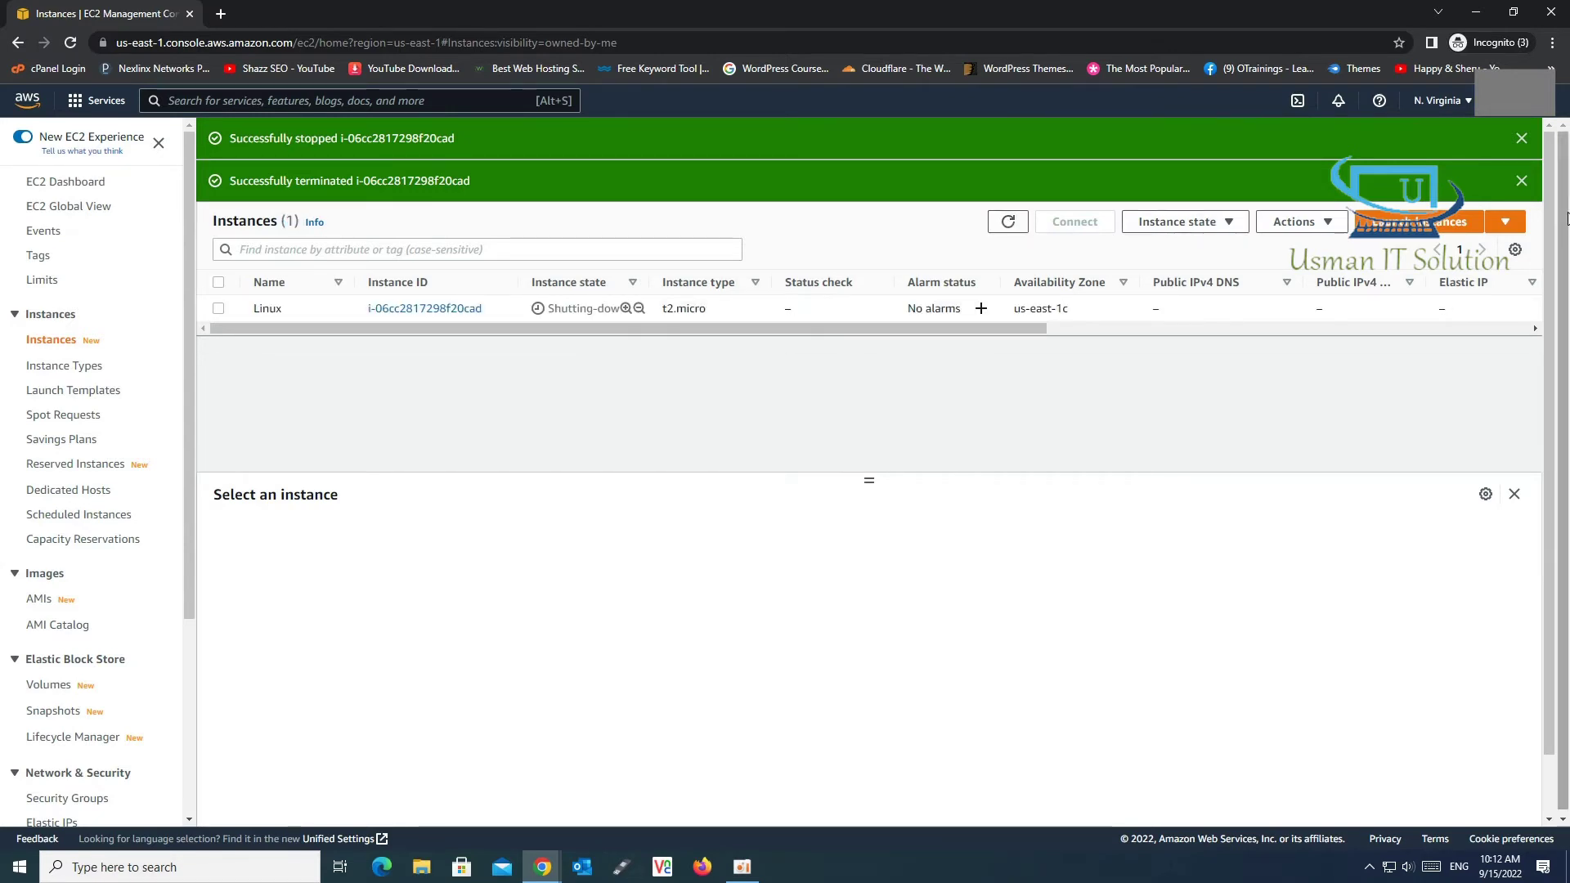
left_click(1522, 181)
left_click(1521, 139)
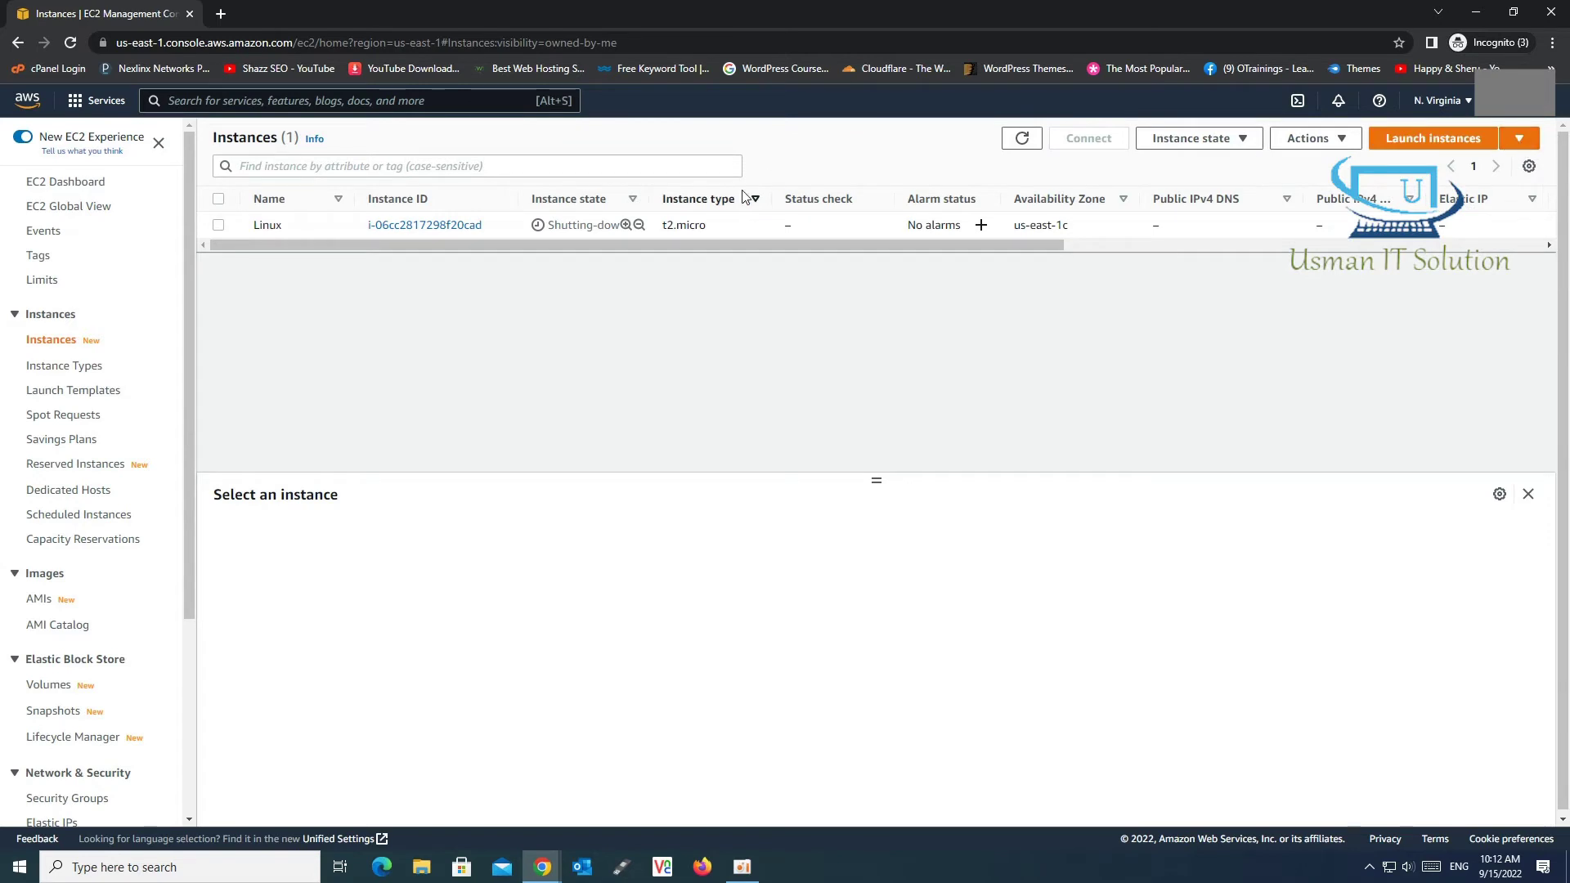
left_click(1023, 139)
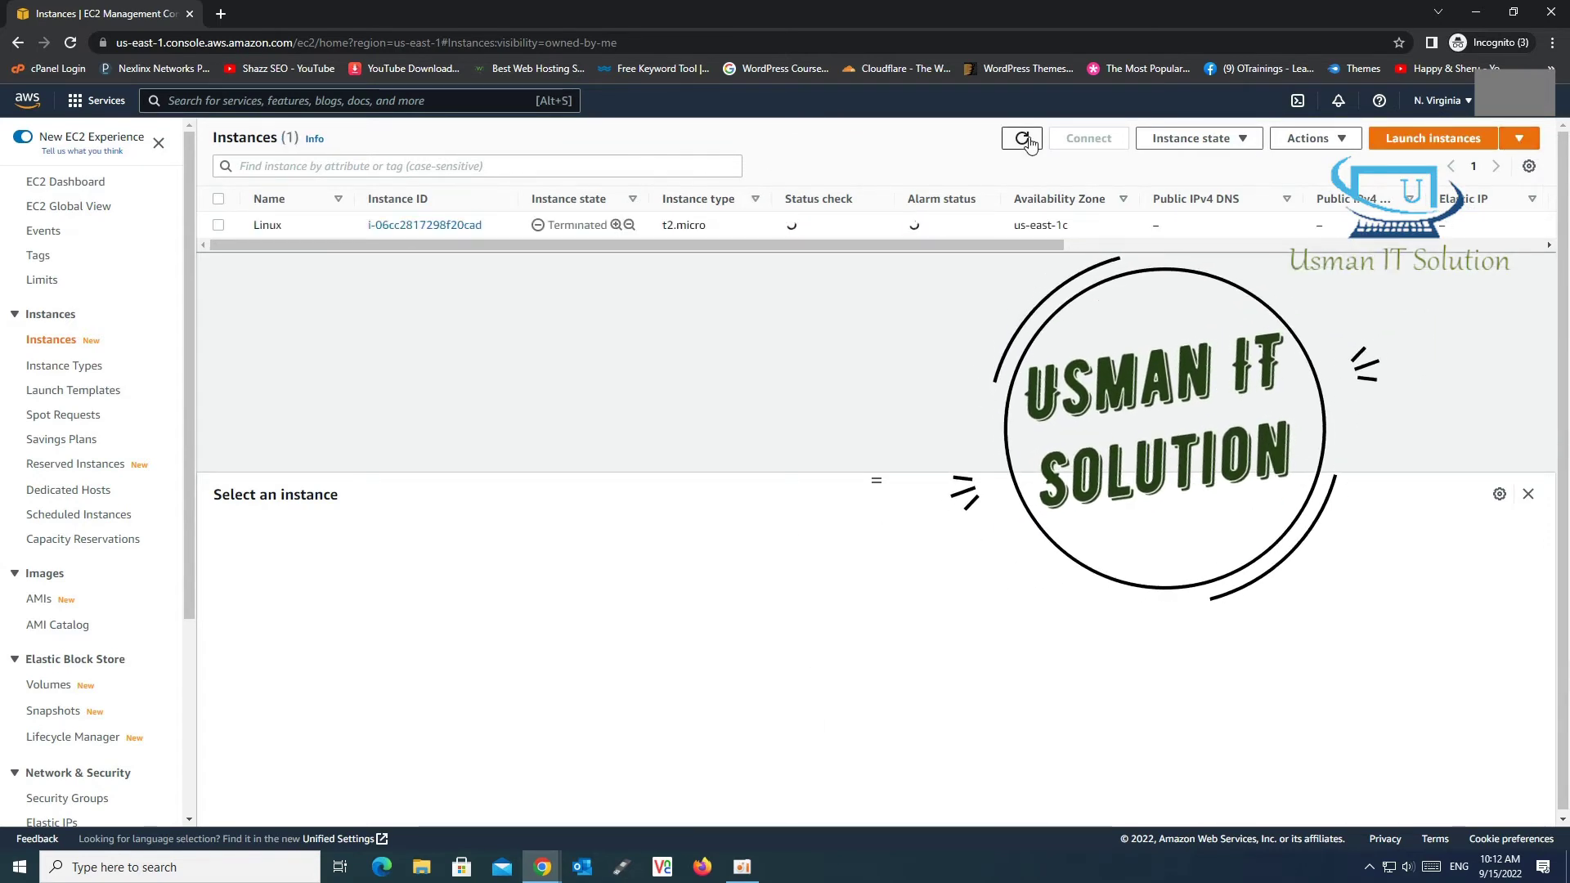
left_click(1022, 139)
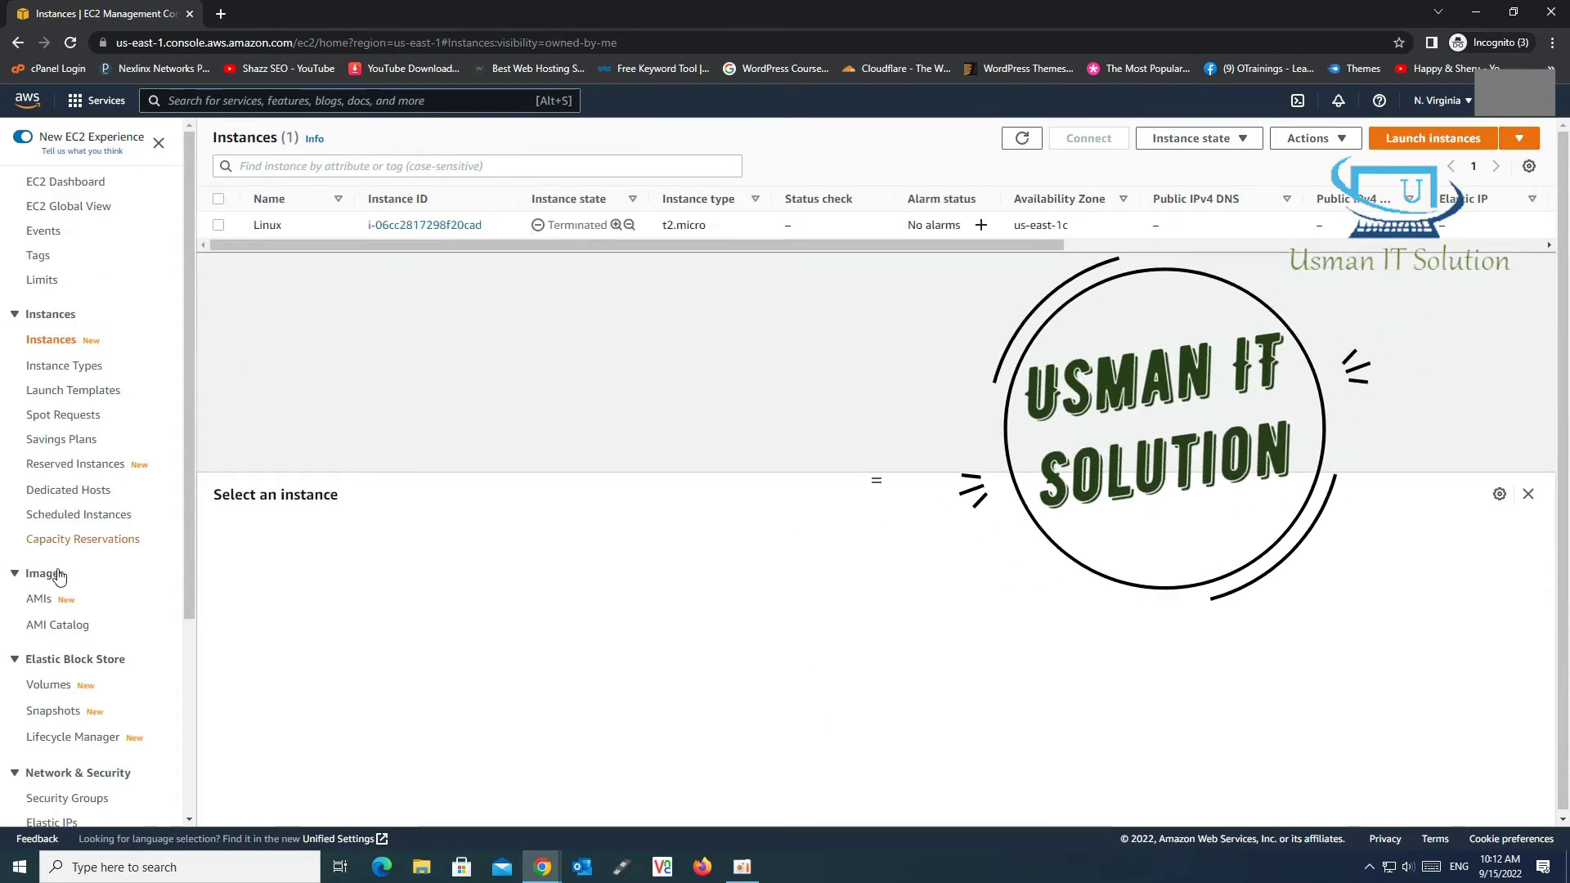
- Start launching a new instance from the Linux-Copy AMI and name it Linux-New
left_click(35, 602)
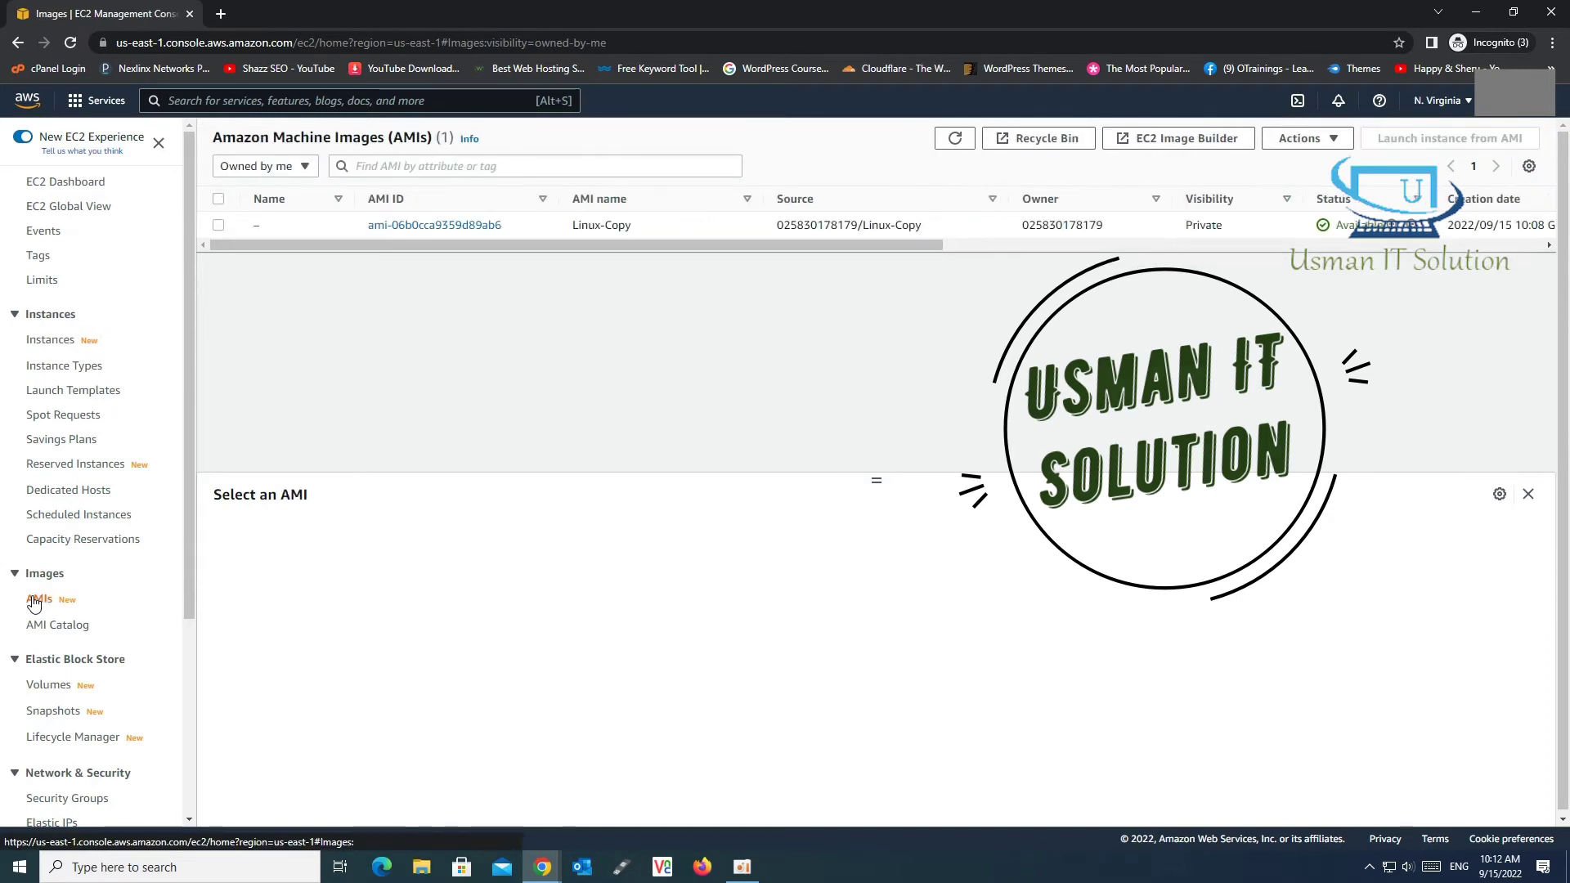
left_click(219, 226)
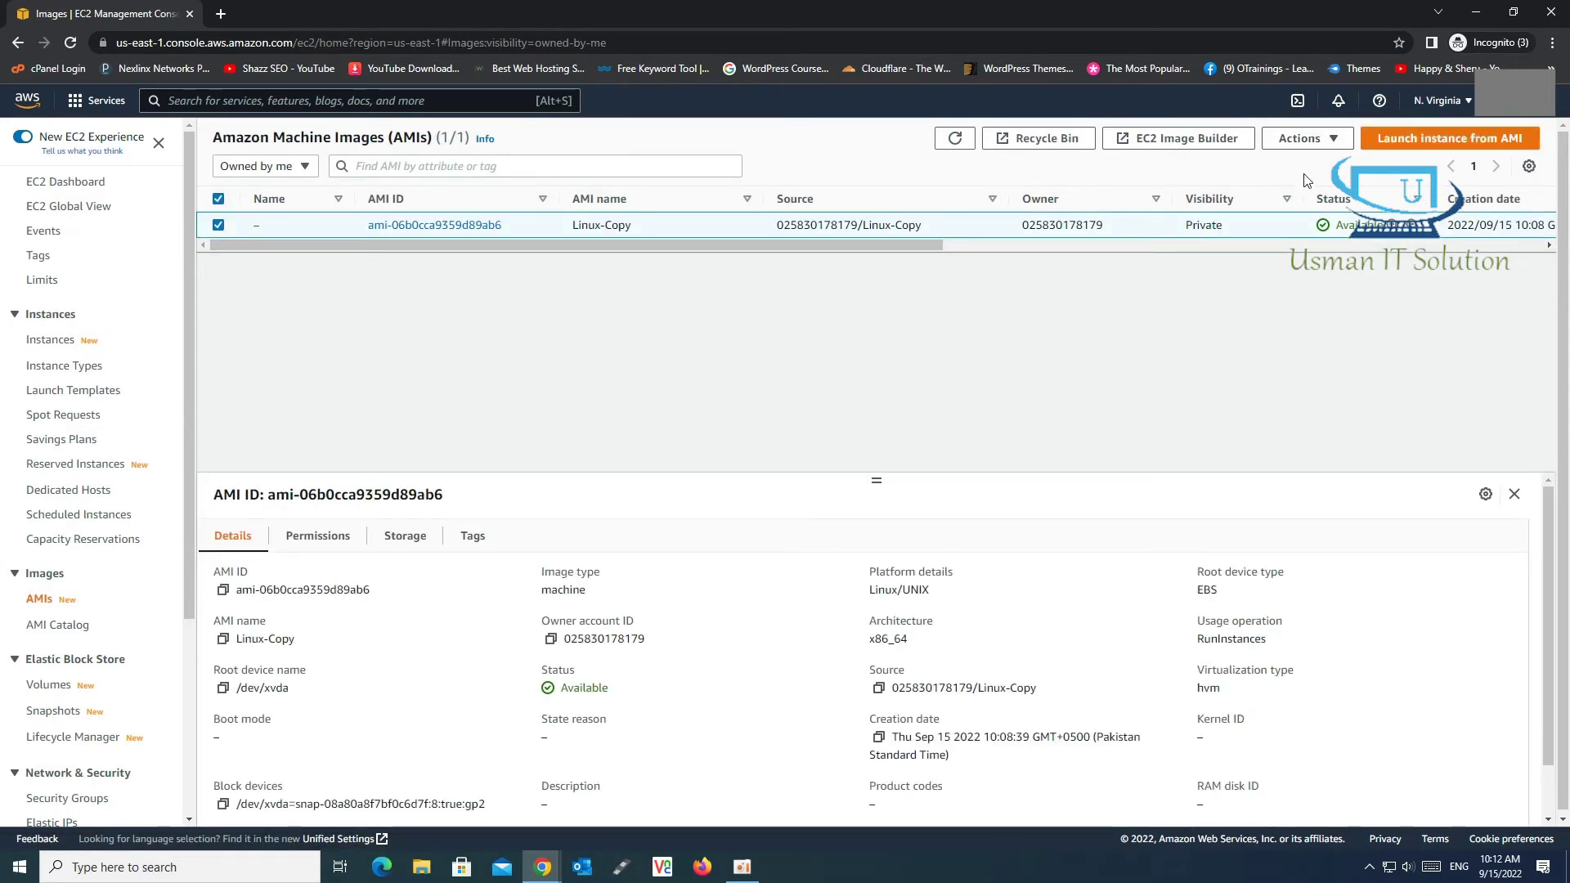
left_click(1471, 142)
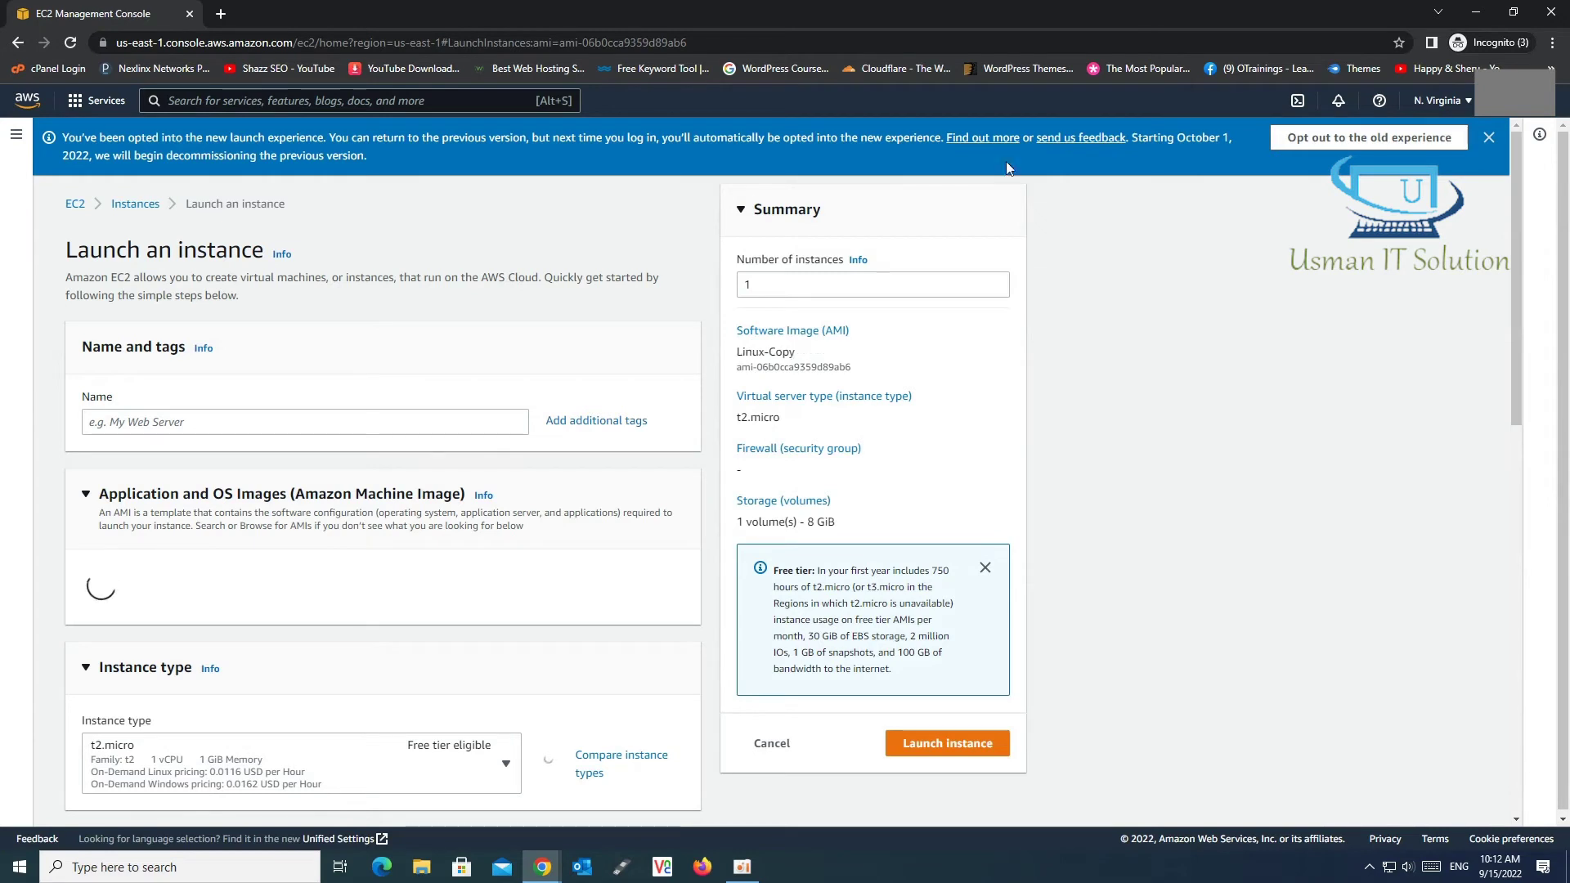
left_click(325, 417)
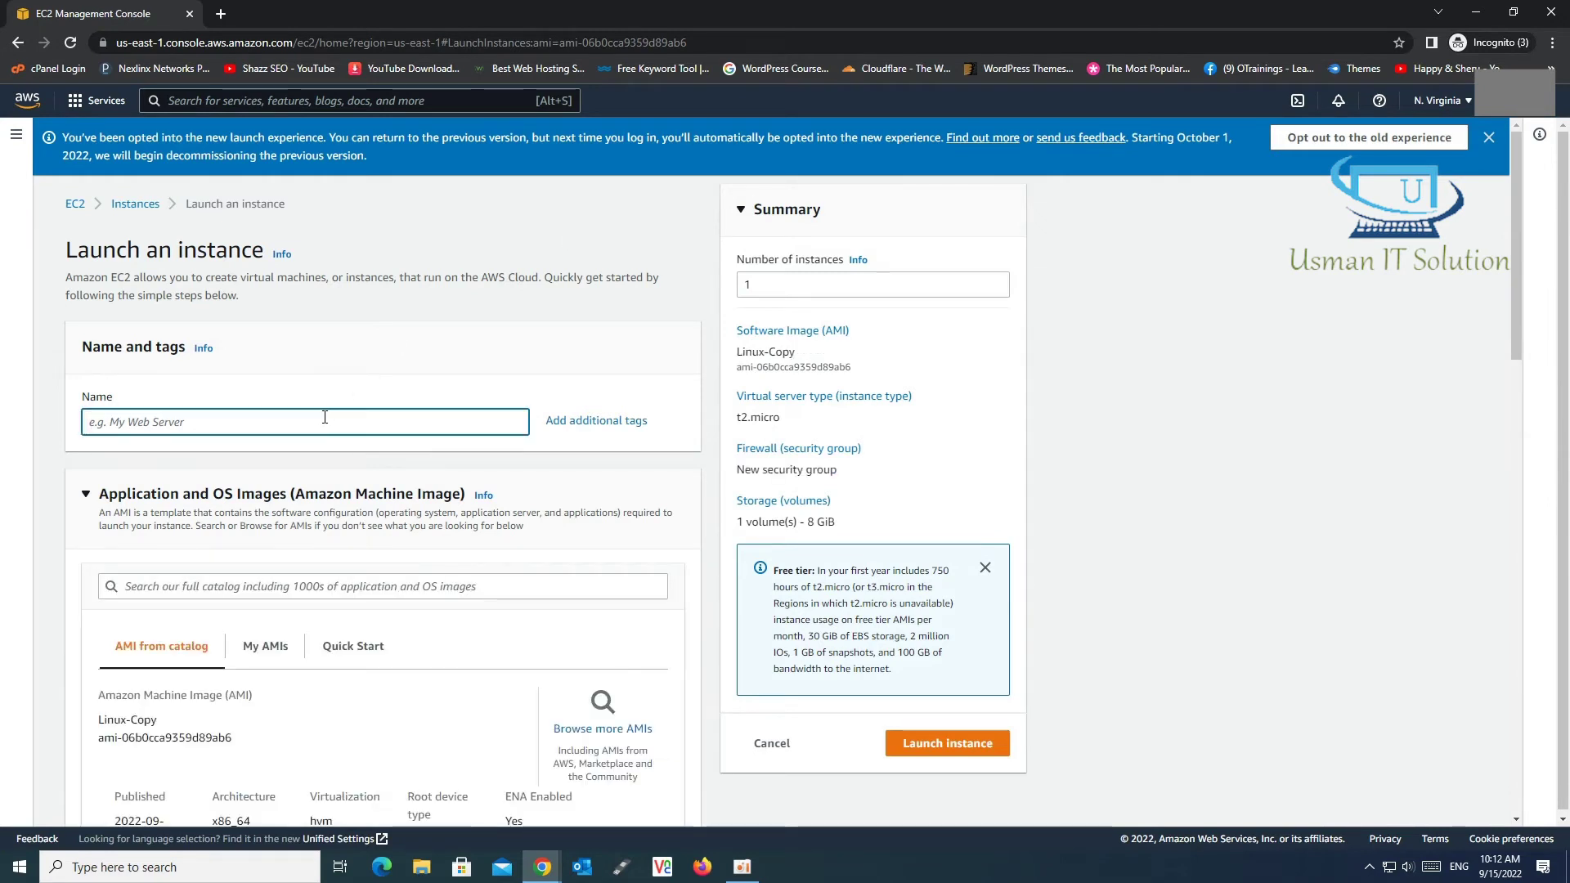
type("Linux-")
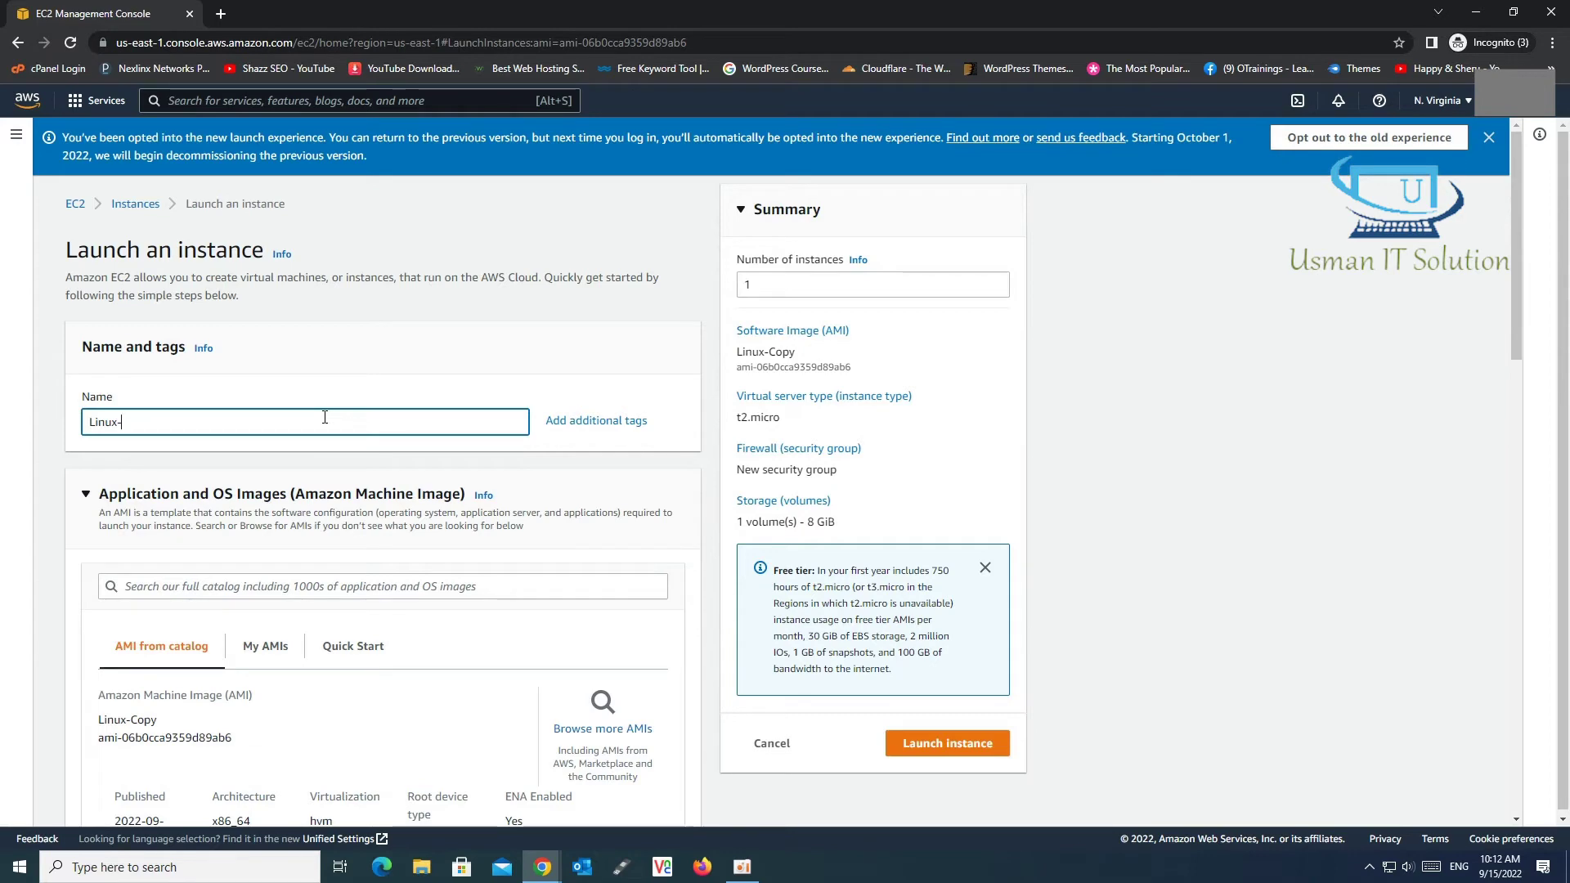
- Allow HTTPS and HTTP traffic from the internet in the new security group of the instance being launched
scroll(410, 415, "down", 4)
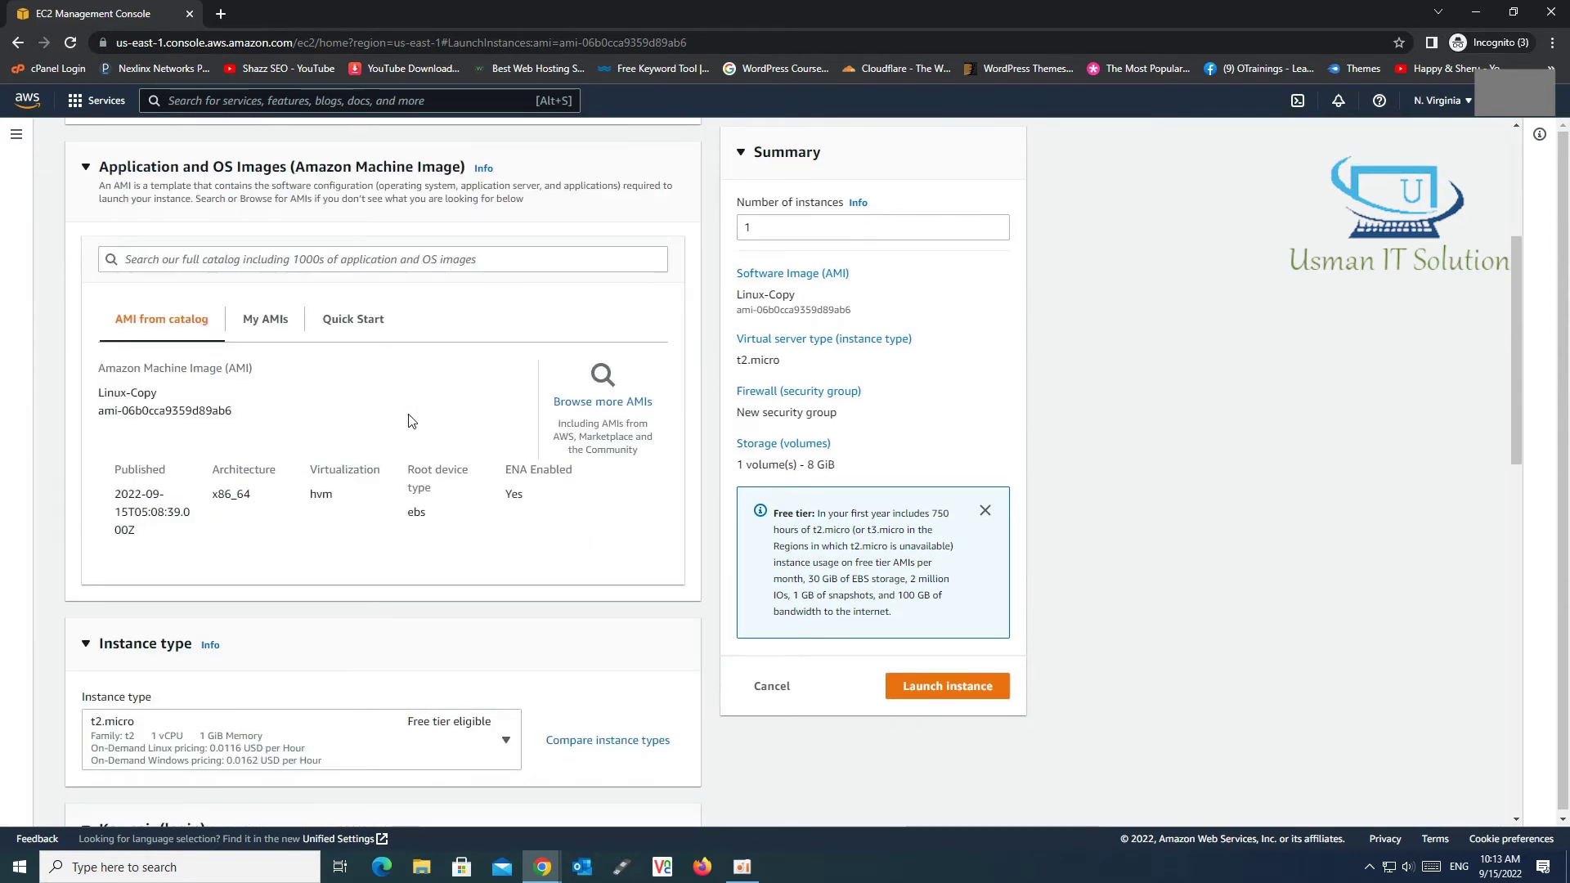
scroll(409, 416, "down", 10)
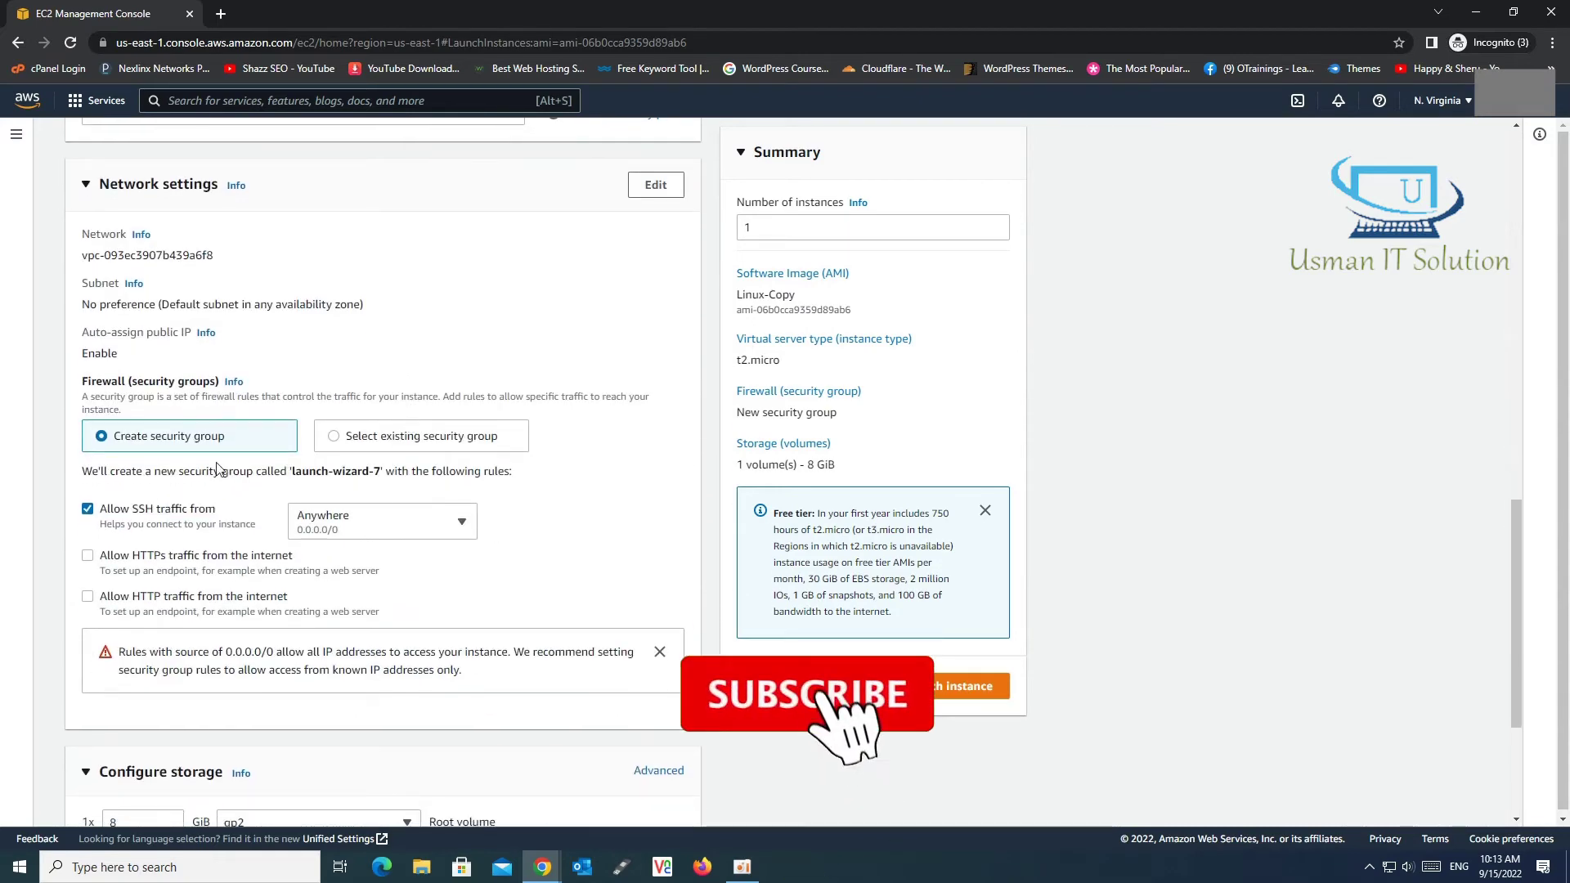
left_click(87, 555)
left_click(87, 596)
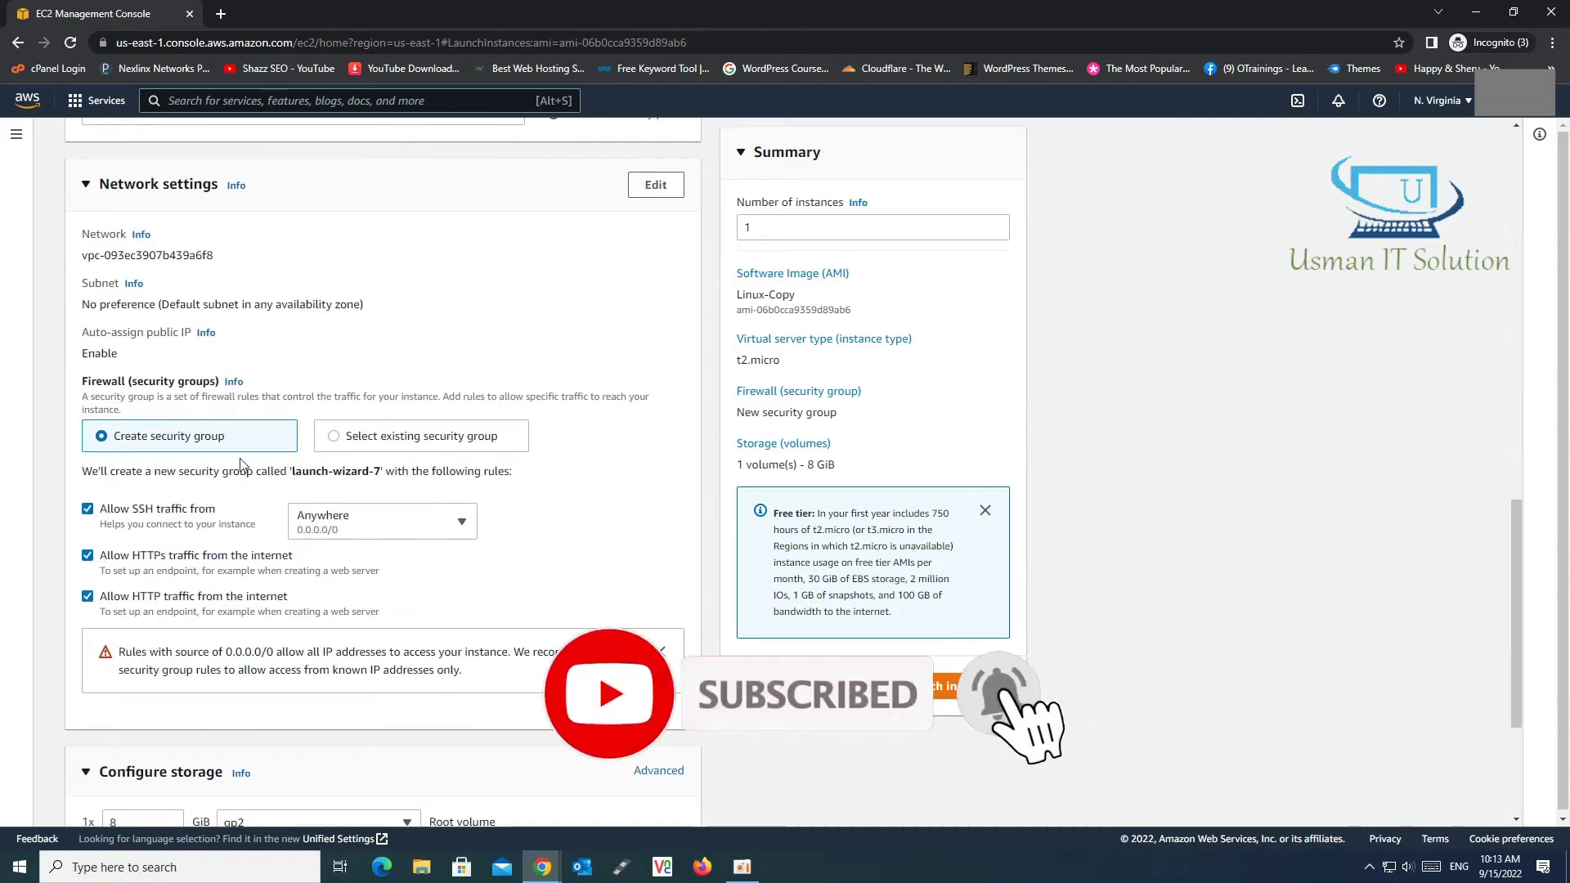
scroll(239, 464, "down", 3)
- Create a key pair named Linux-New for the instance, keeping the RSA type and .pem file format
scroll(239, 464, "up", 13)
scroll(240, 465, "up", 4)
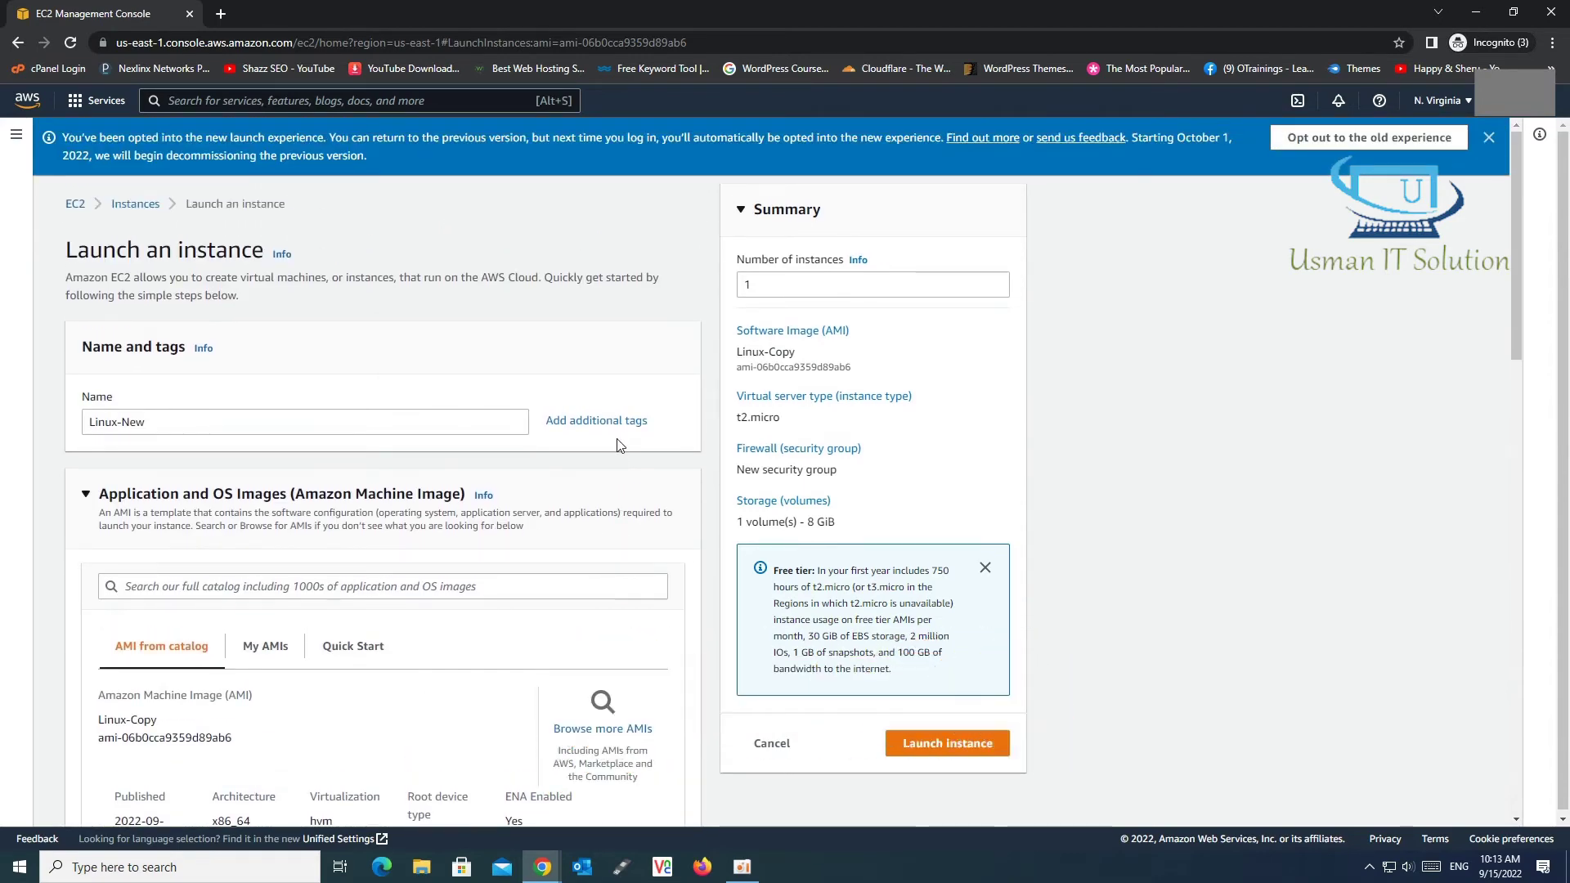
scroll(619, 446, "down", 8)
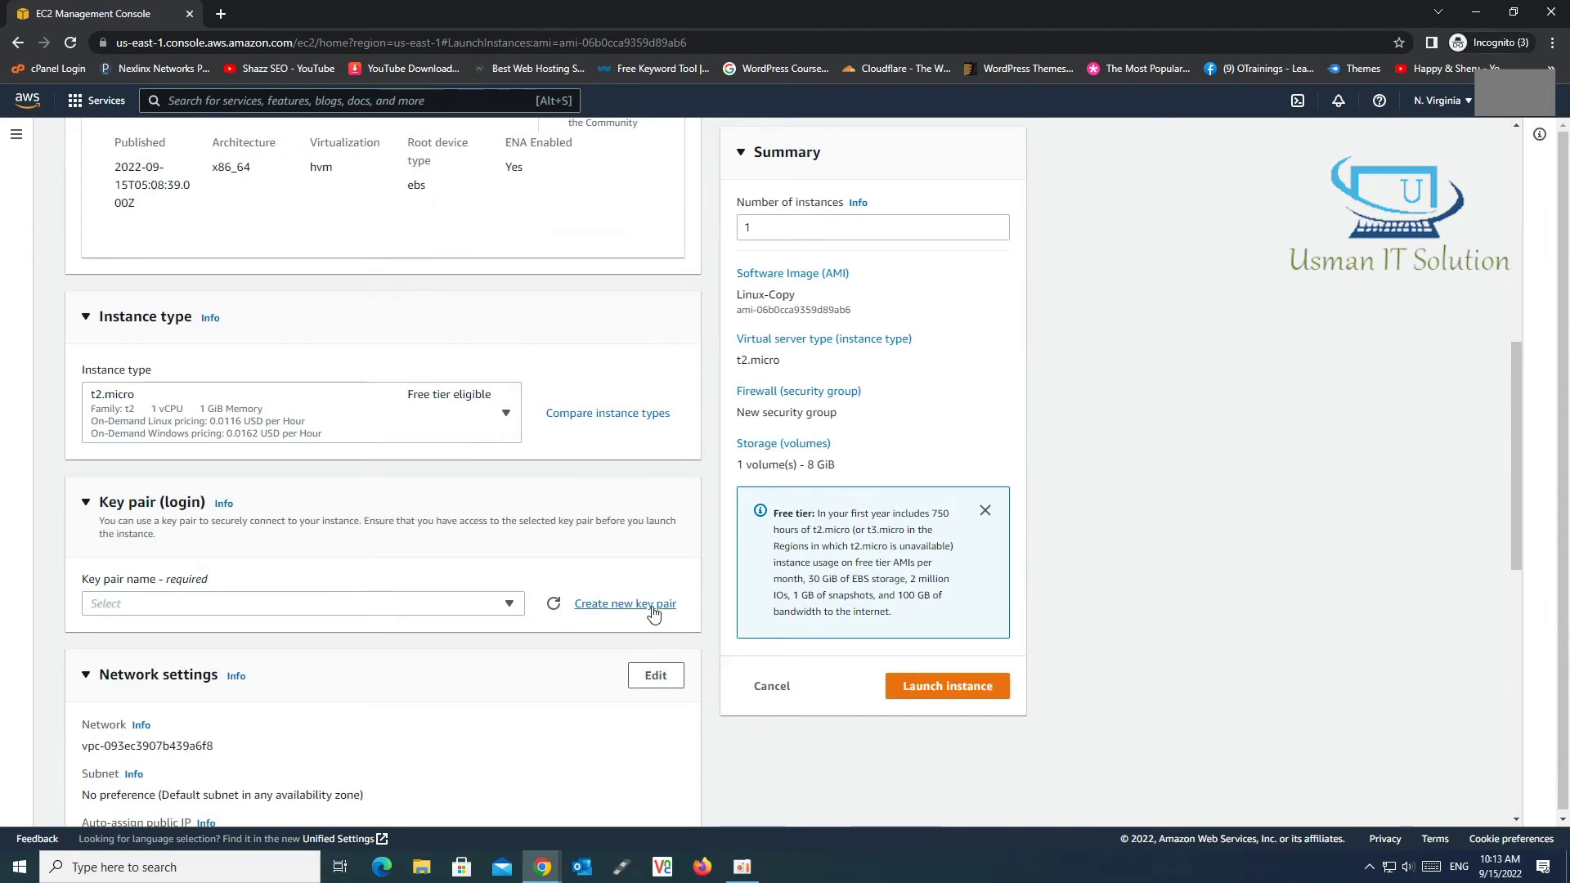
left_click(652, 611)
left_click(627, 426)
type("Linux")
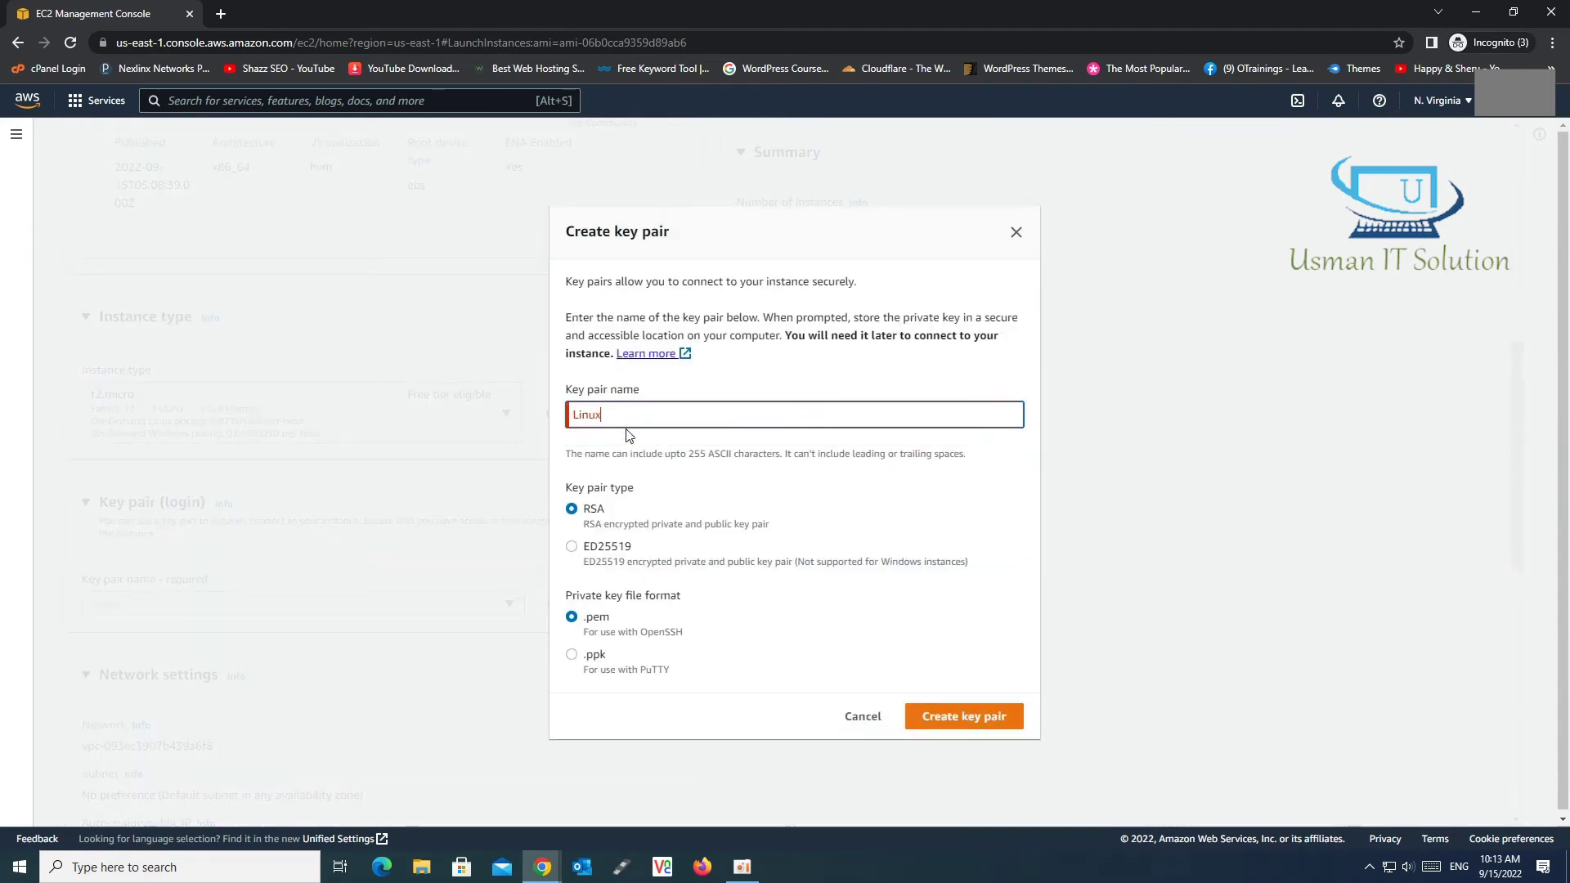
type("-New")
left_click(956, 710)
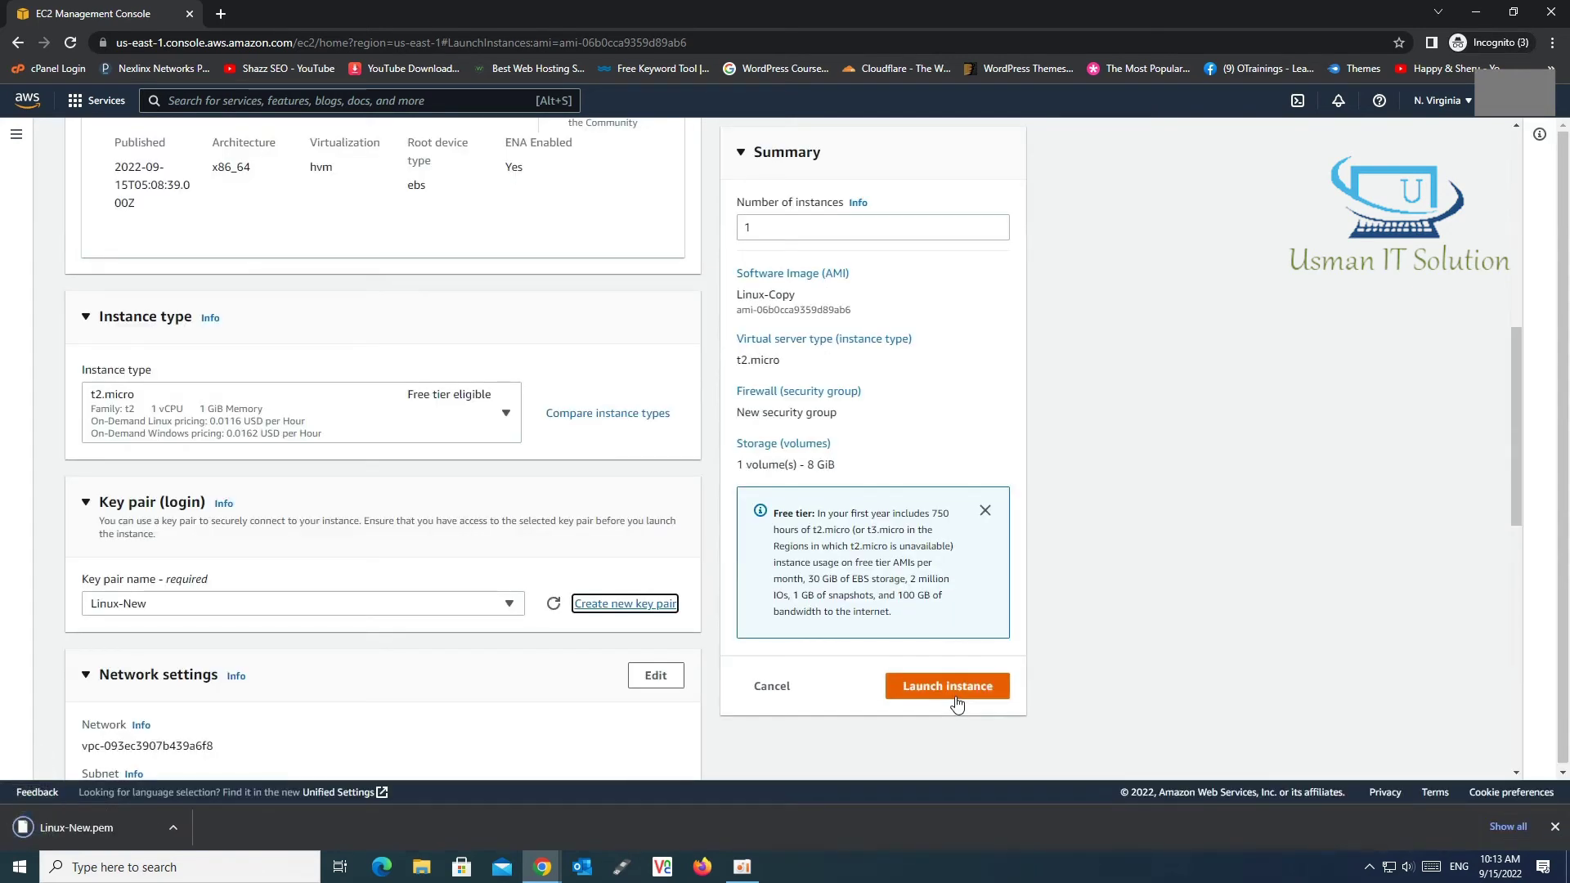
- Launch the Linux-New instance and refresh the instances list to follow its state and status check
left_click(962, 690)
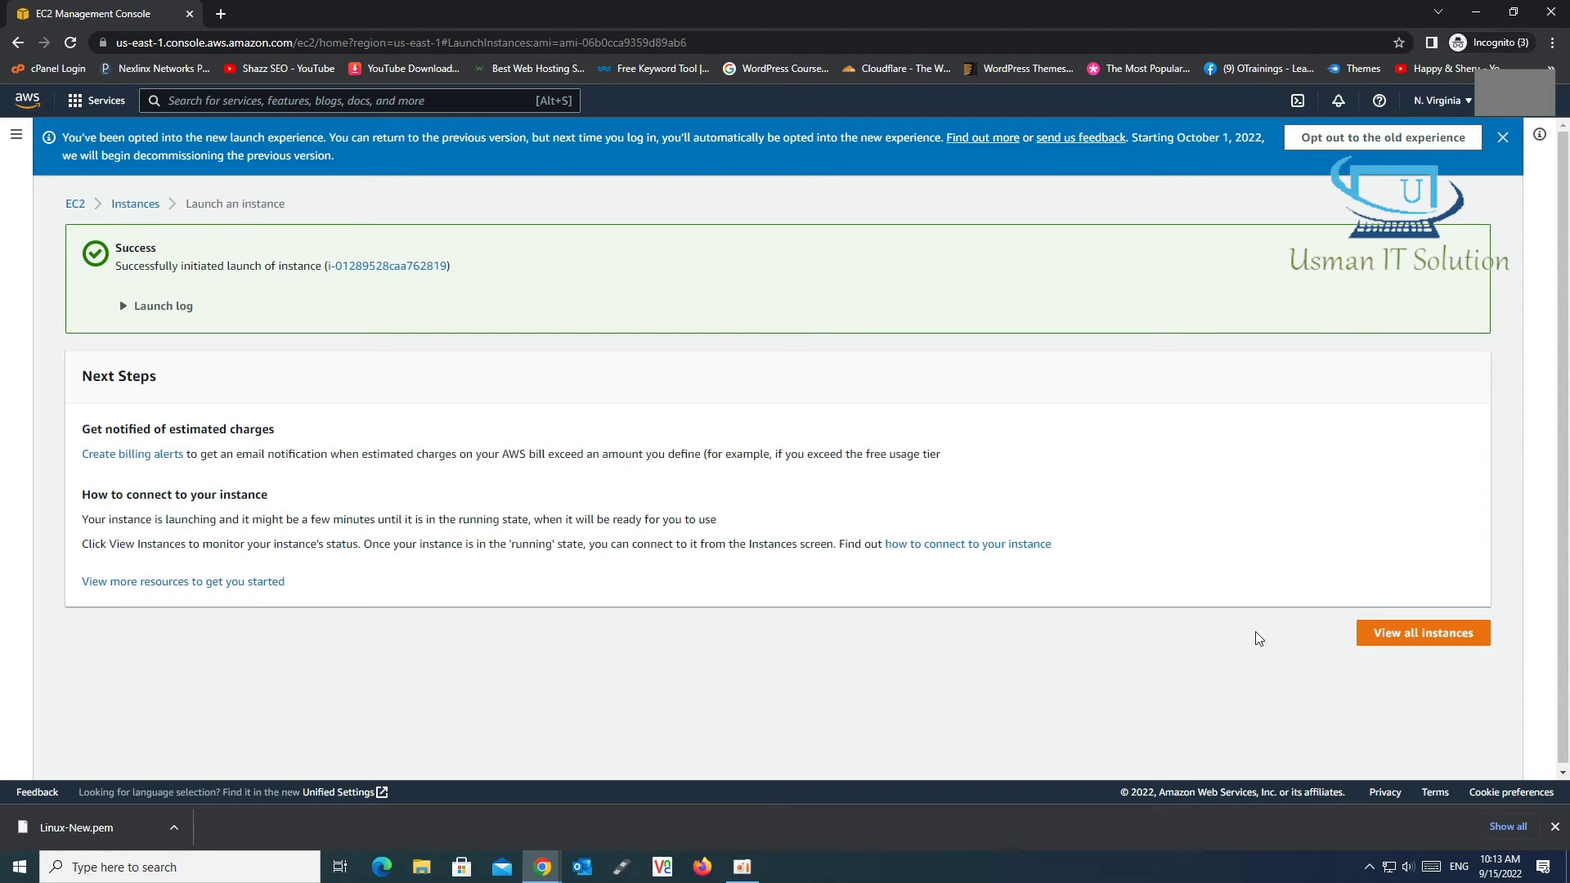
left_click(1407, 642)
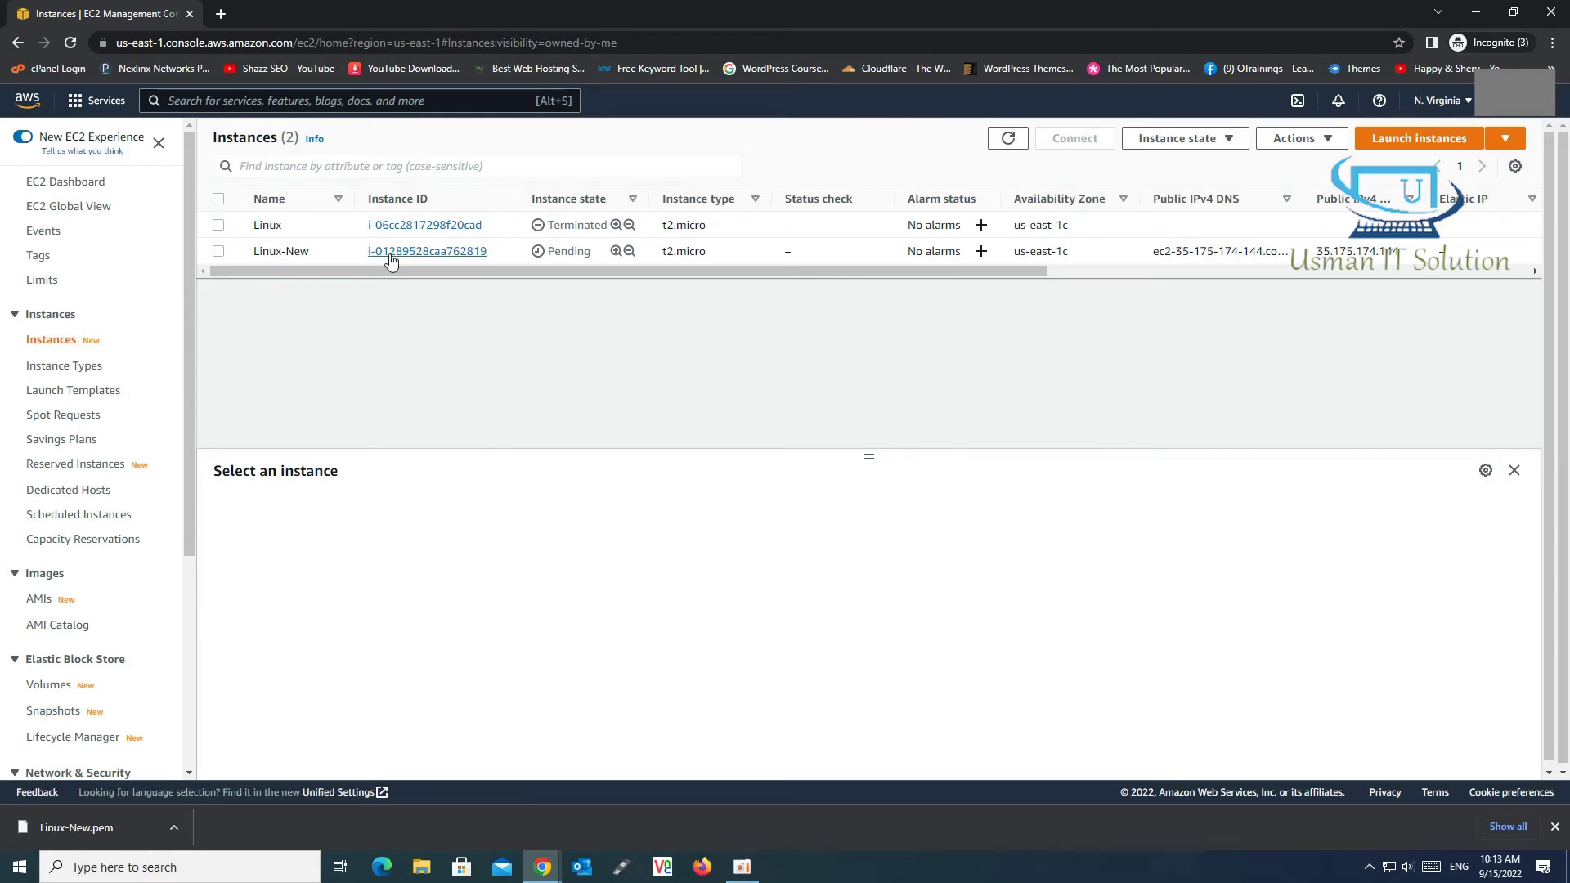
left_click(1008, 139)
left_click(1010, 141)
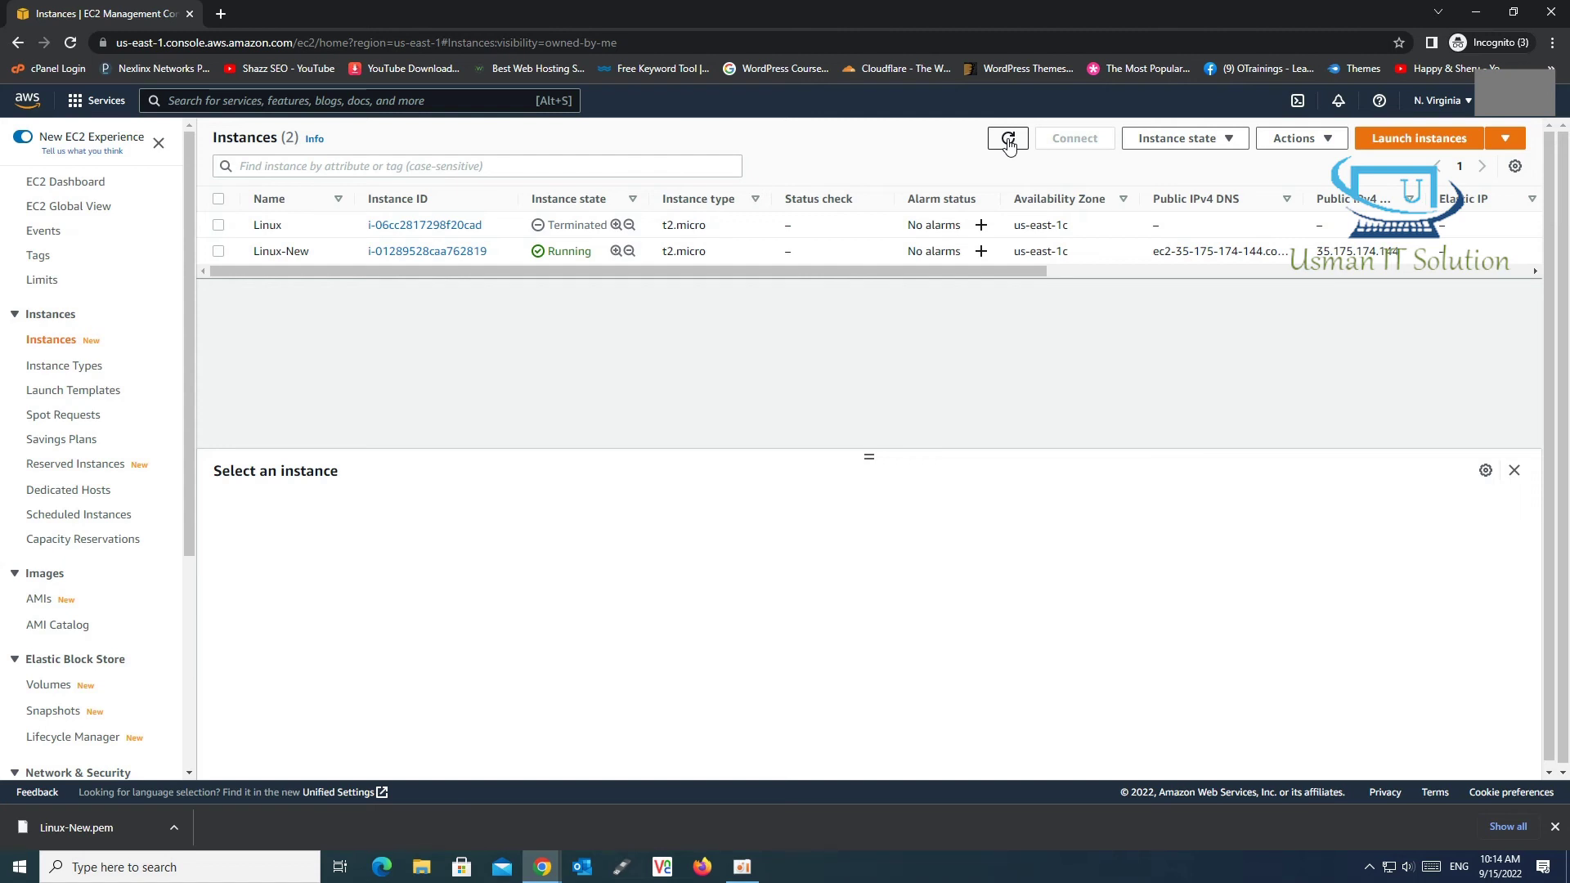
left_click(1008, 141)
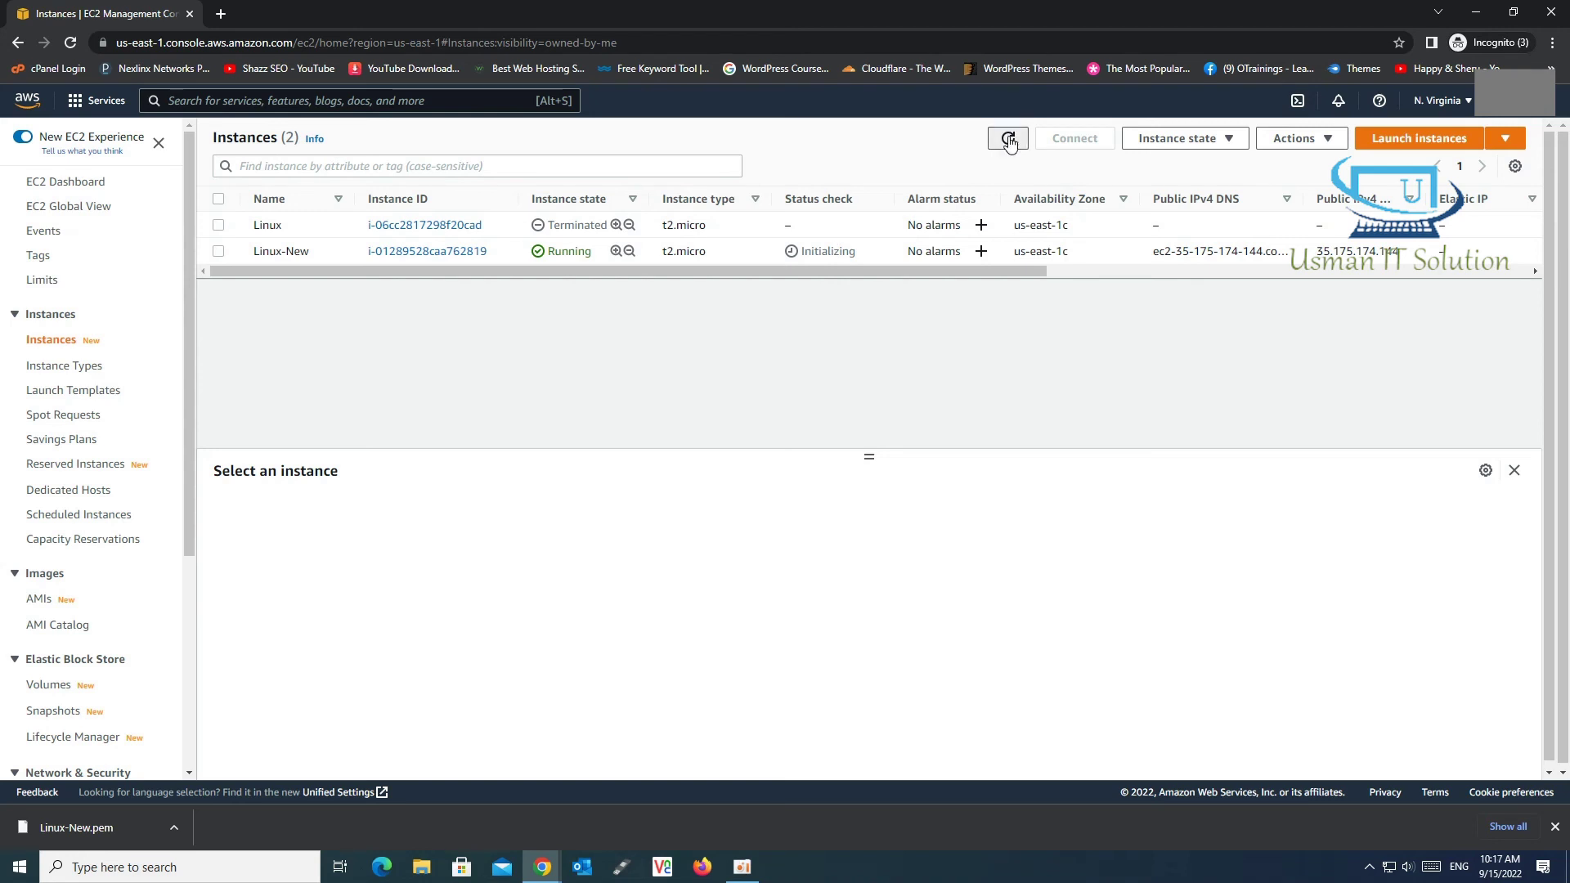
left_click(1009, 139)
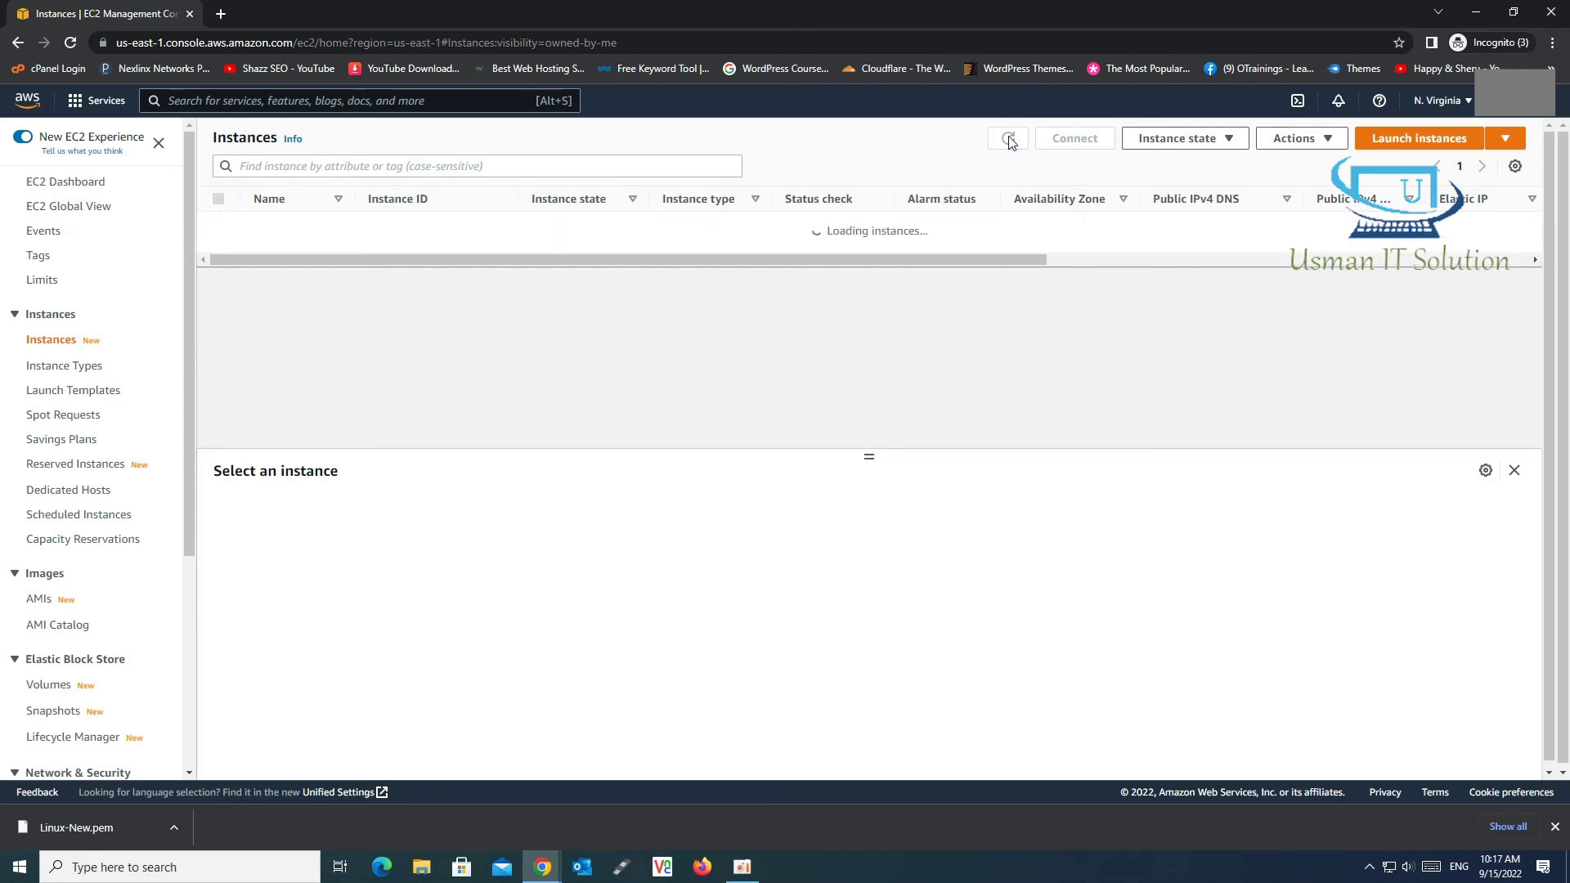
left_click(1008, 139)
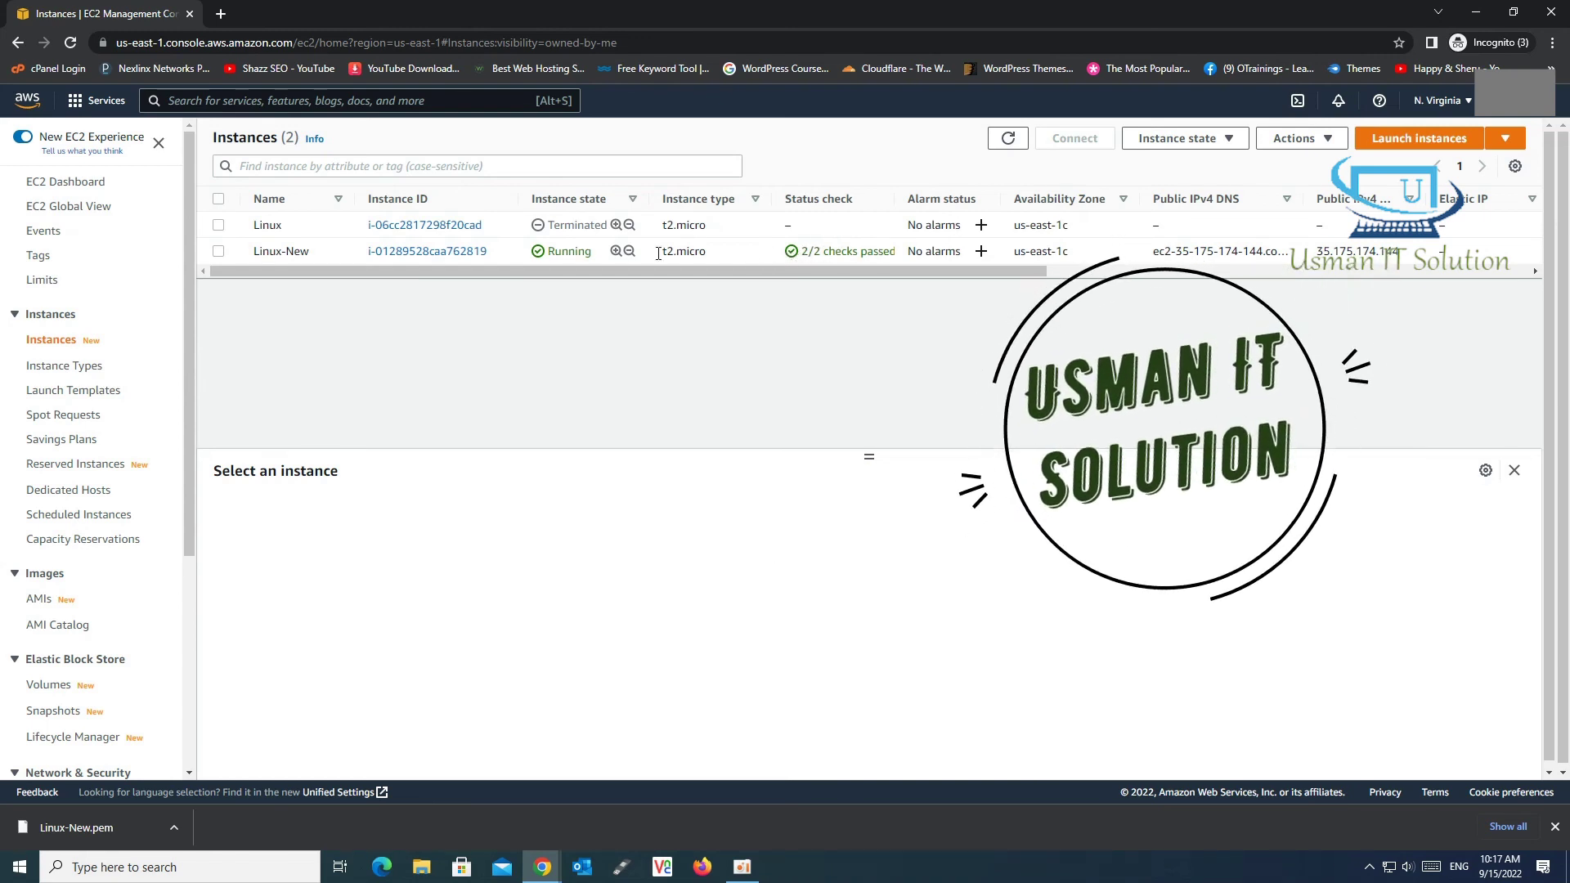
- Connect to the Linux-New instance through EC2 Instance Connect as root and check that the terminal responds
right_click(402, 252)
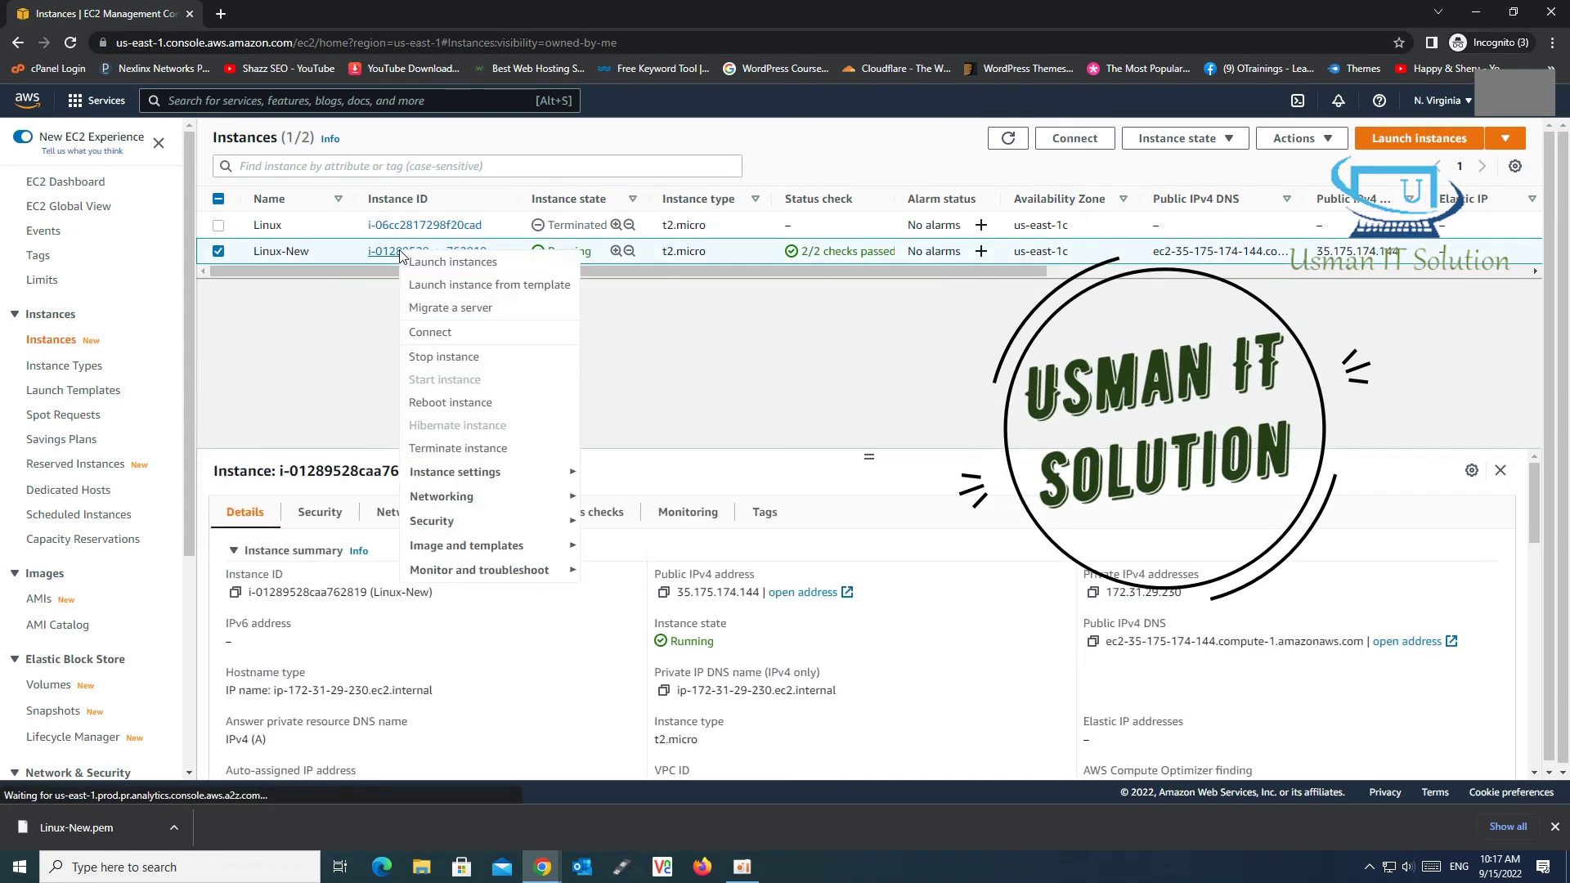
left_click(443, 333)
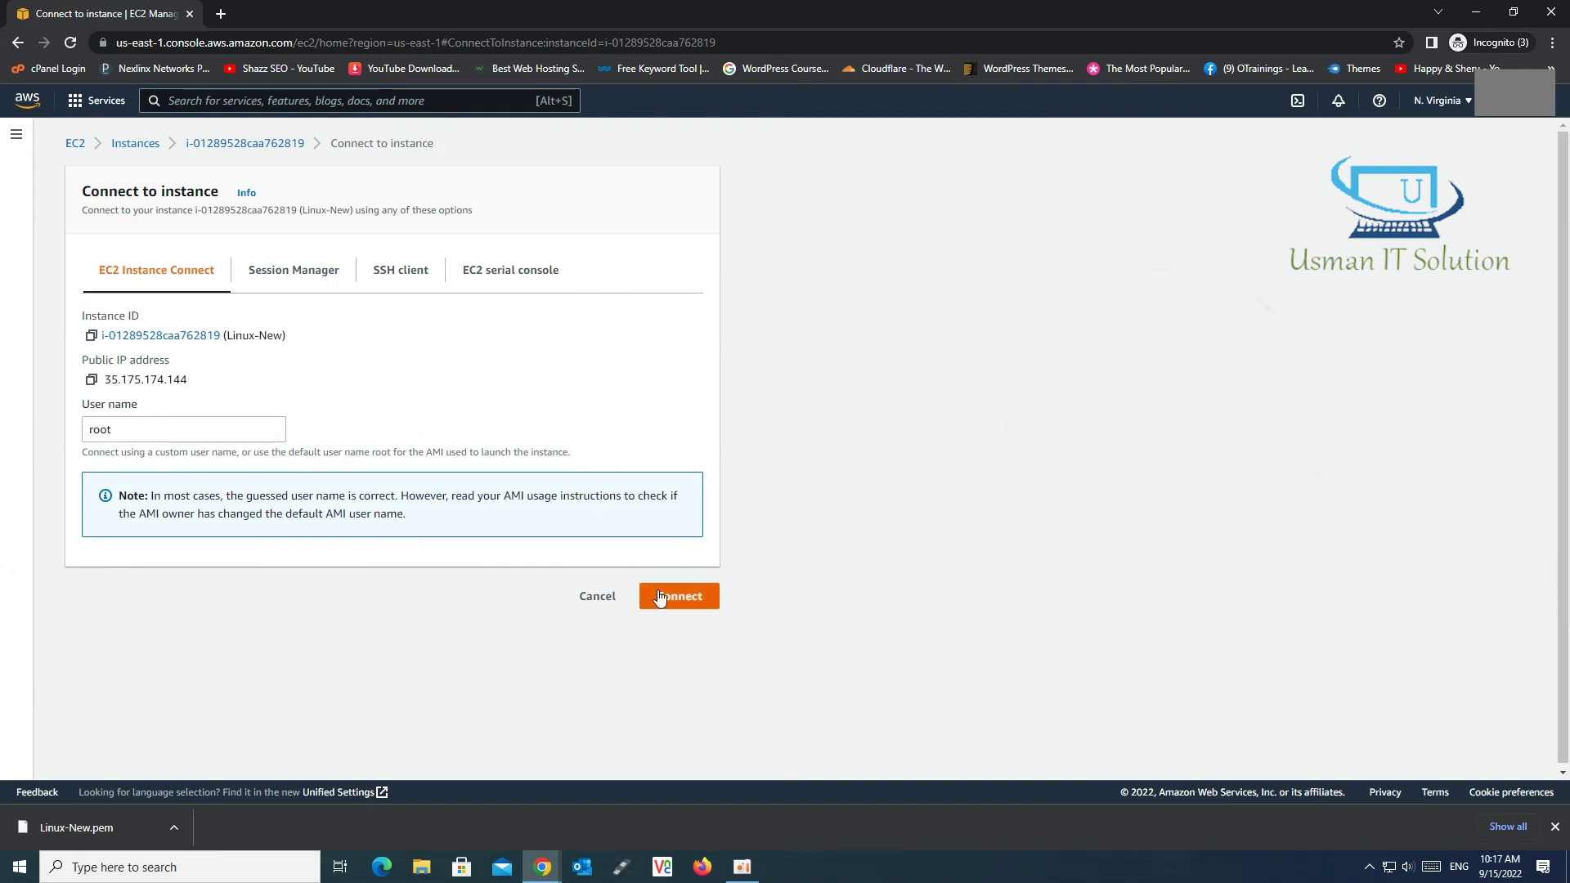
left_click(660, 597)
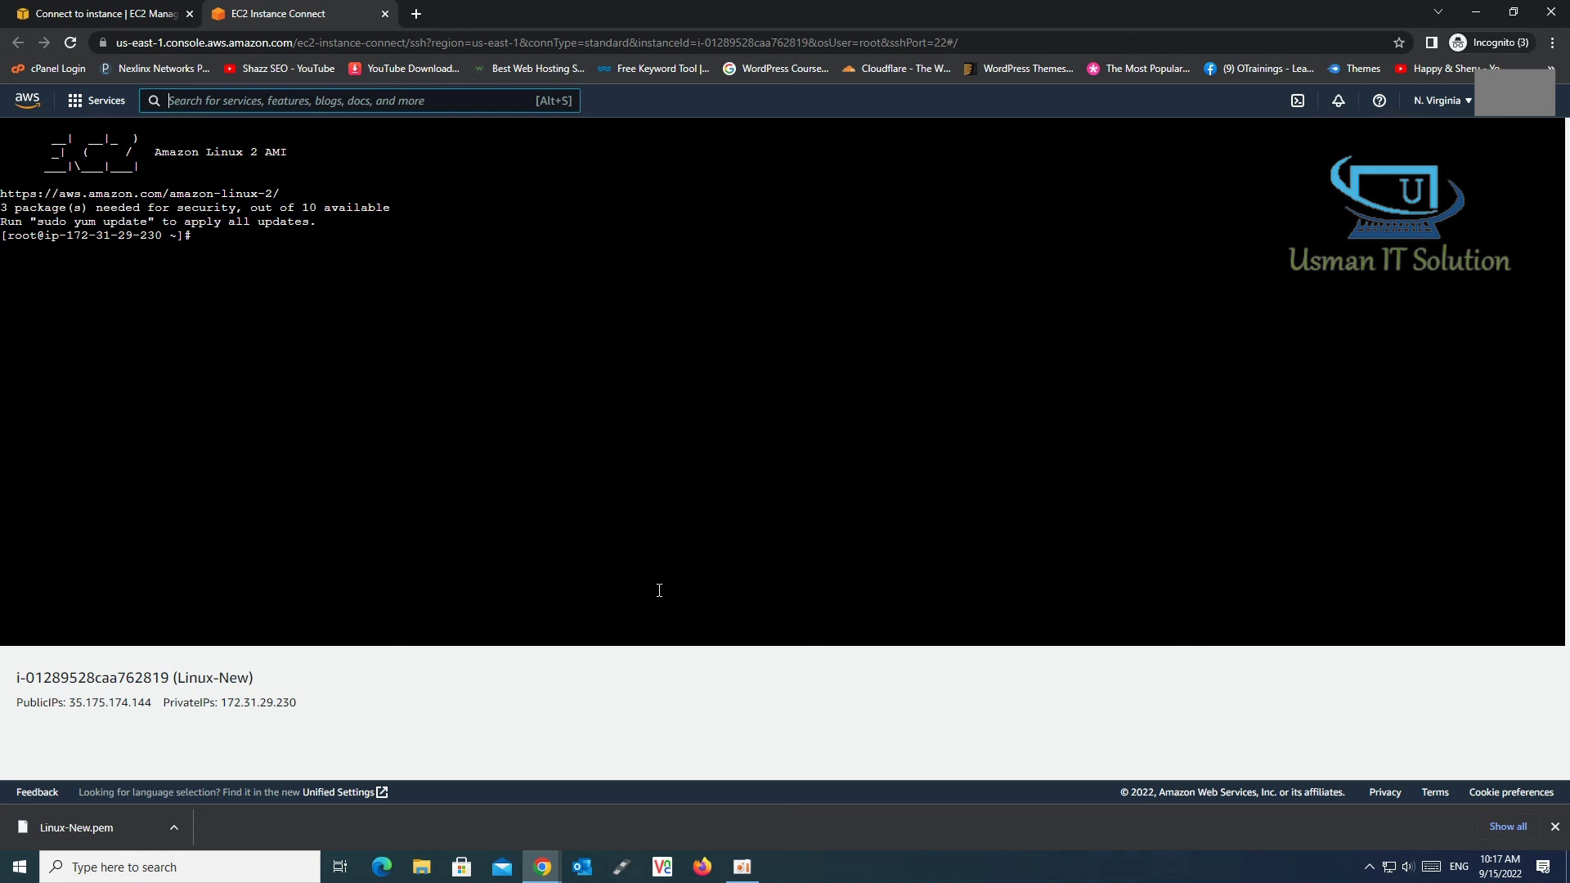
key("Return")
key("Return")
key("Return")
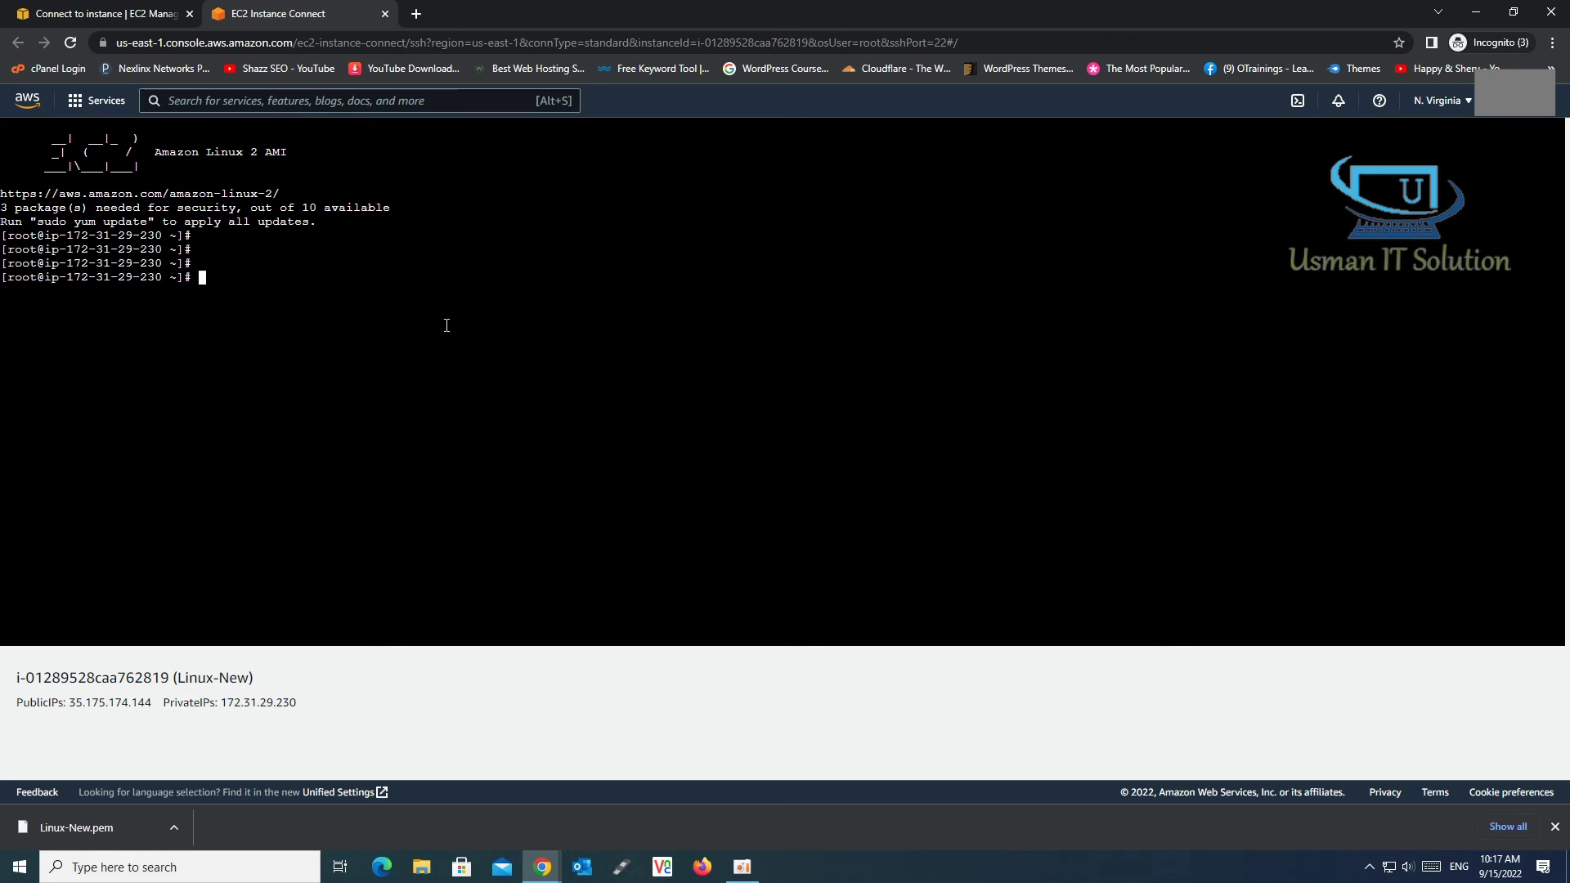
- Look up google.com and youtube.com with nslookup in the terminal, and close the session to return to the instances list
type("nslookup > ")
type("googl")
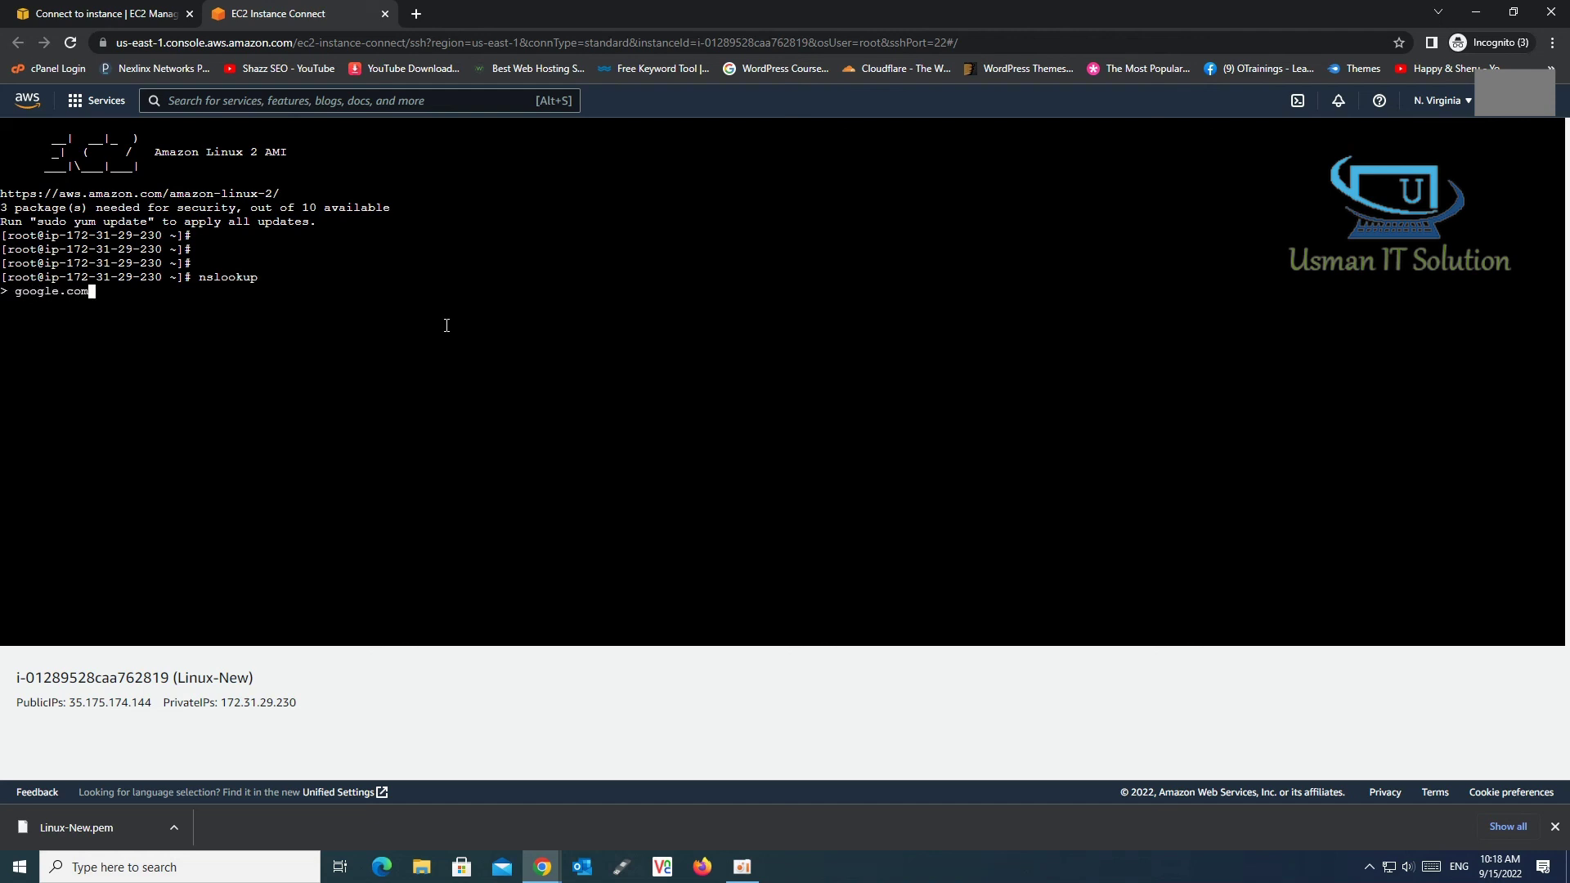
type("e.com")
key("Return")
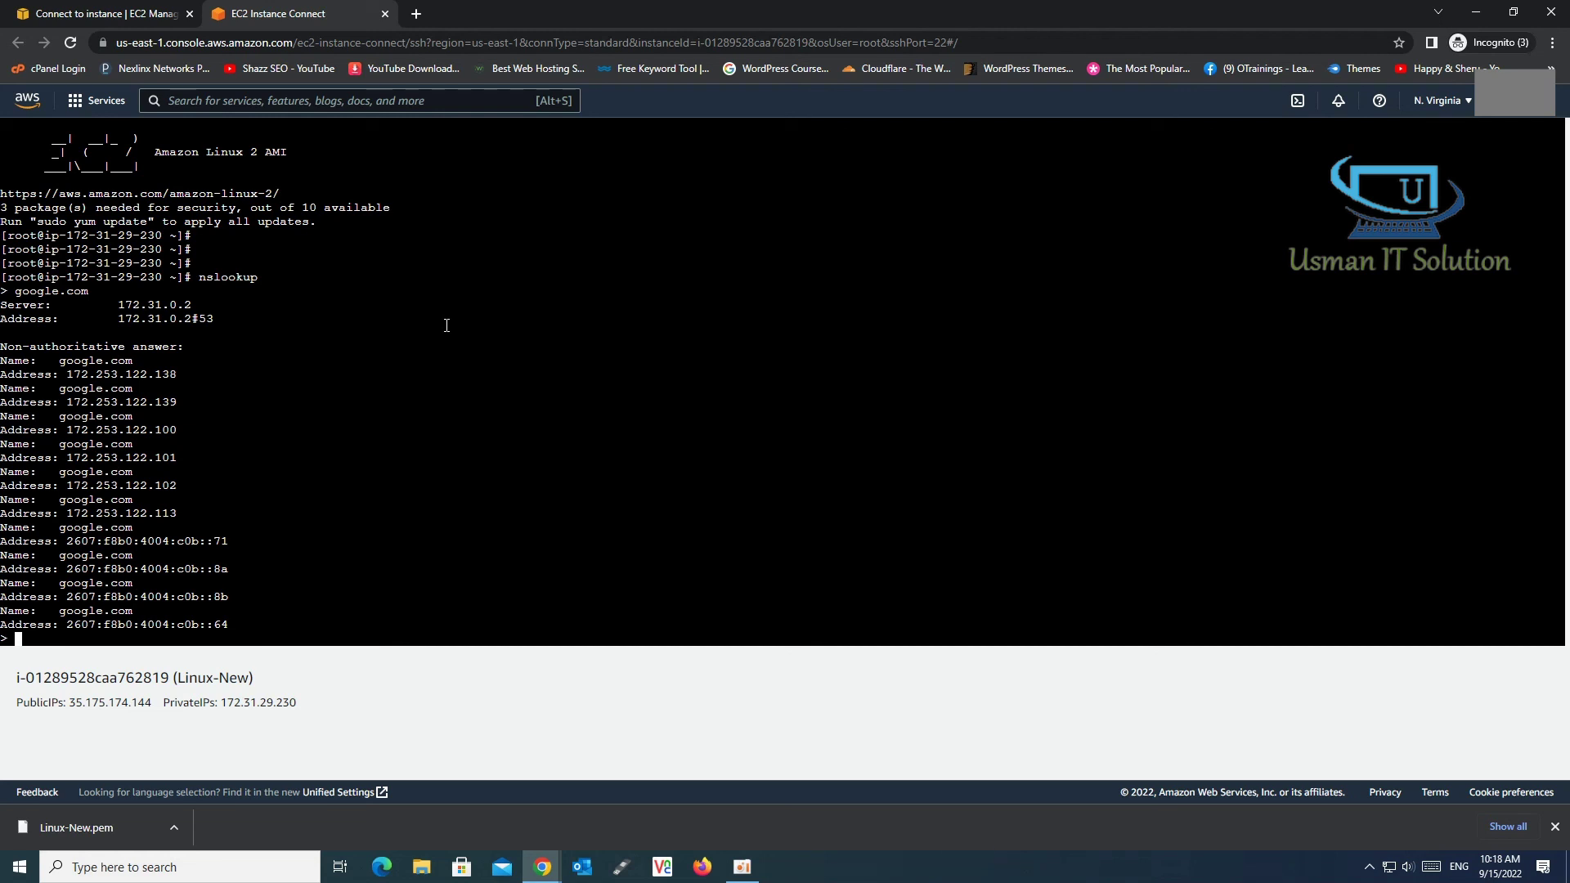
type("youtube.com")
key("Return")
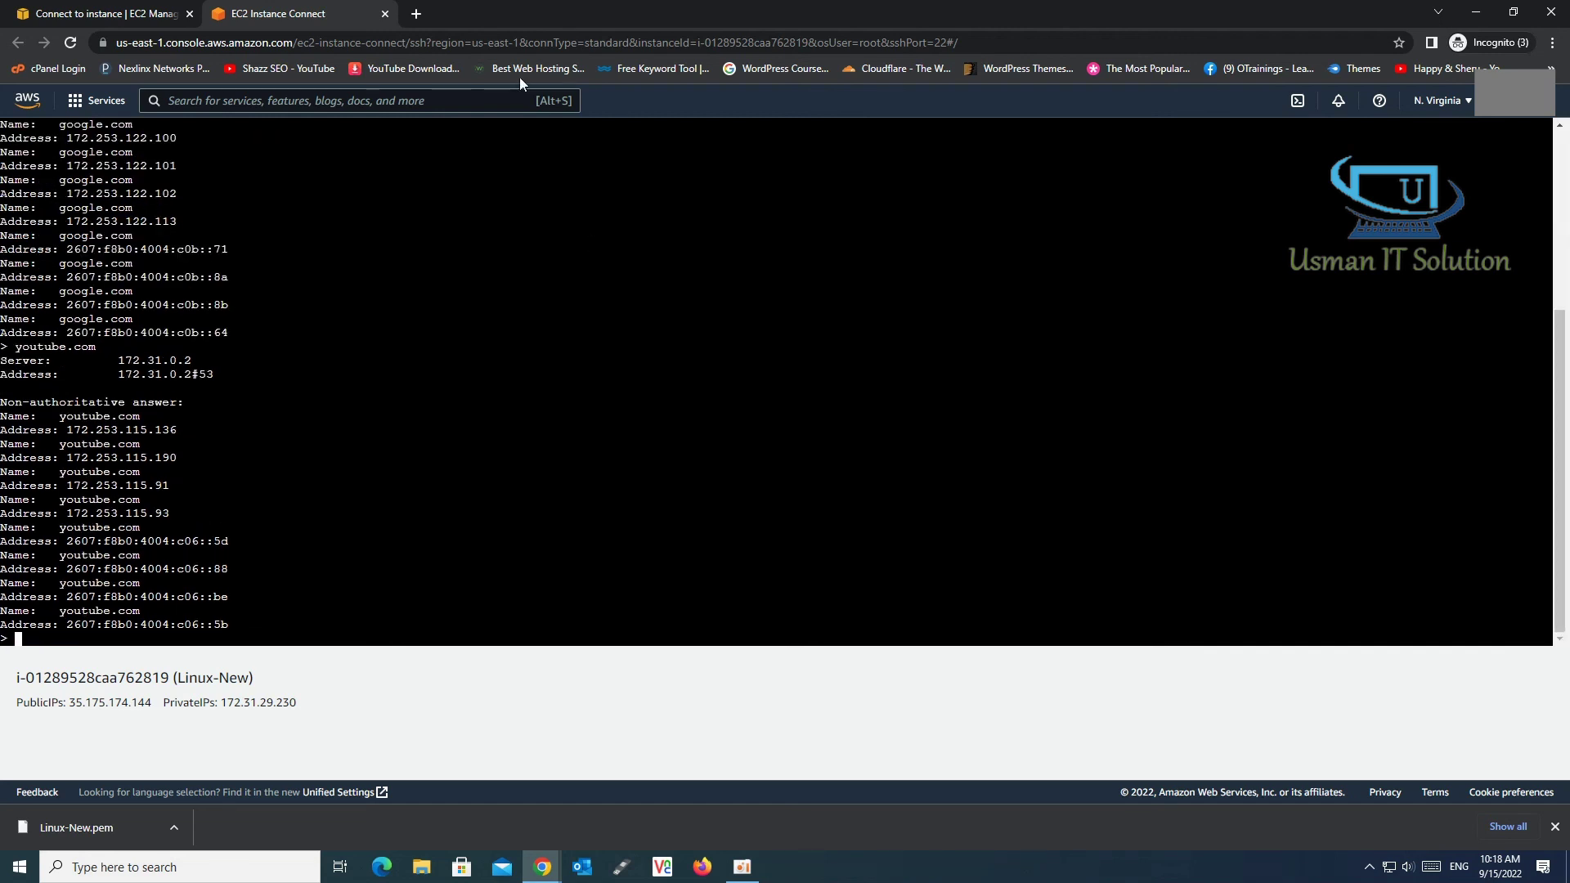
left_click(384, 13)
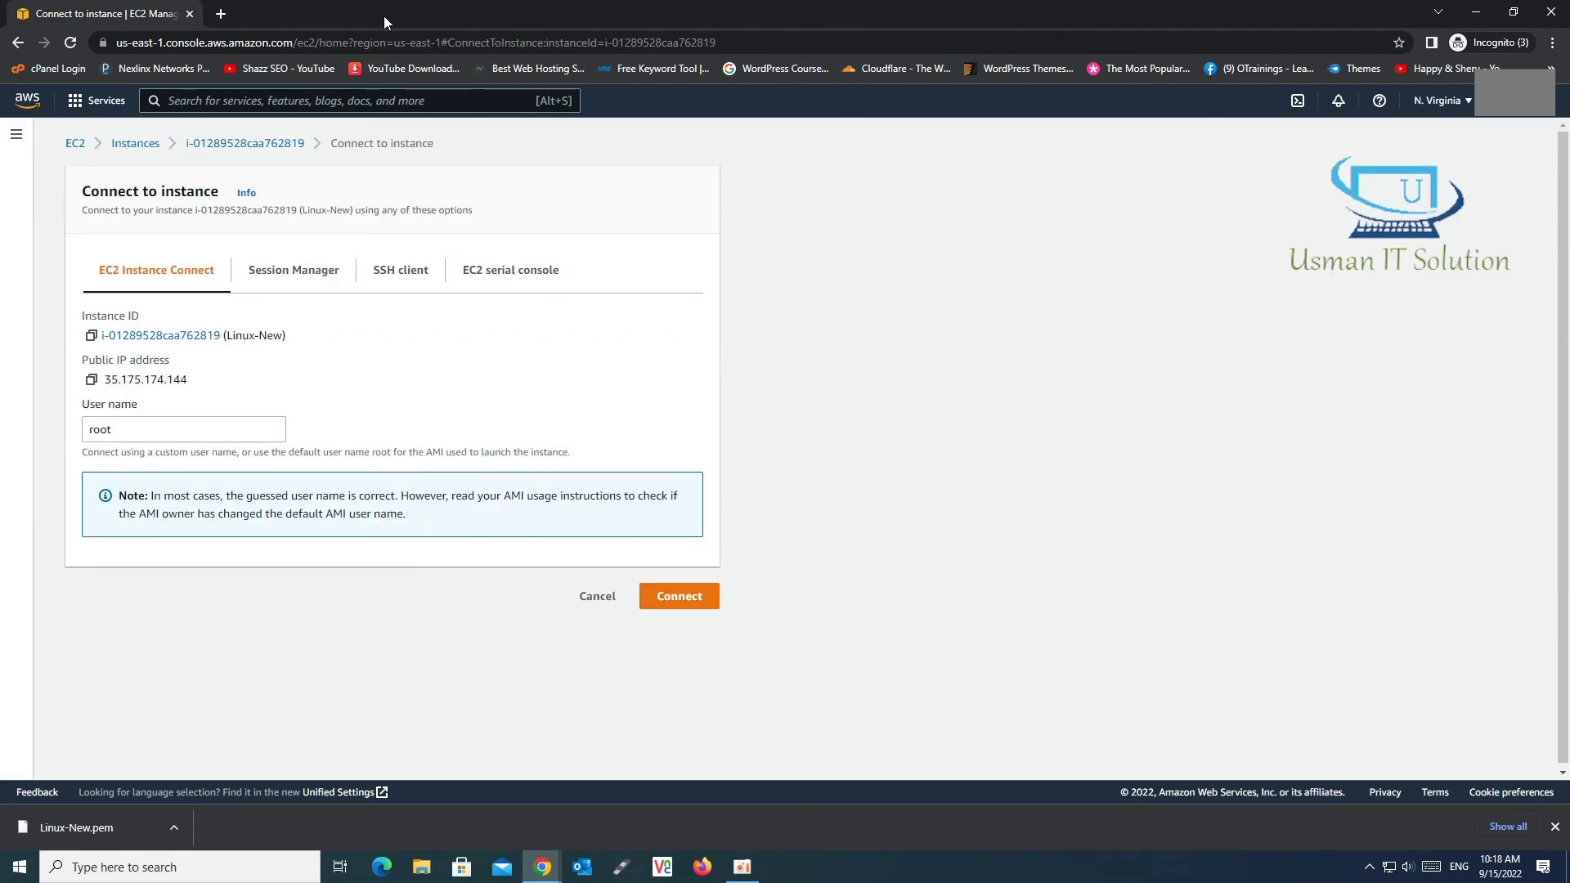
left_click(135, 144)
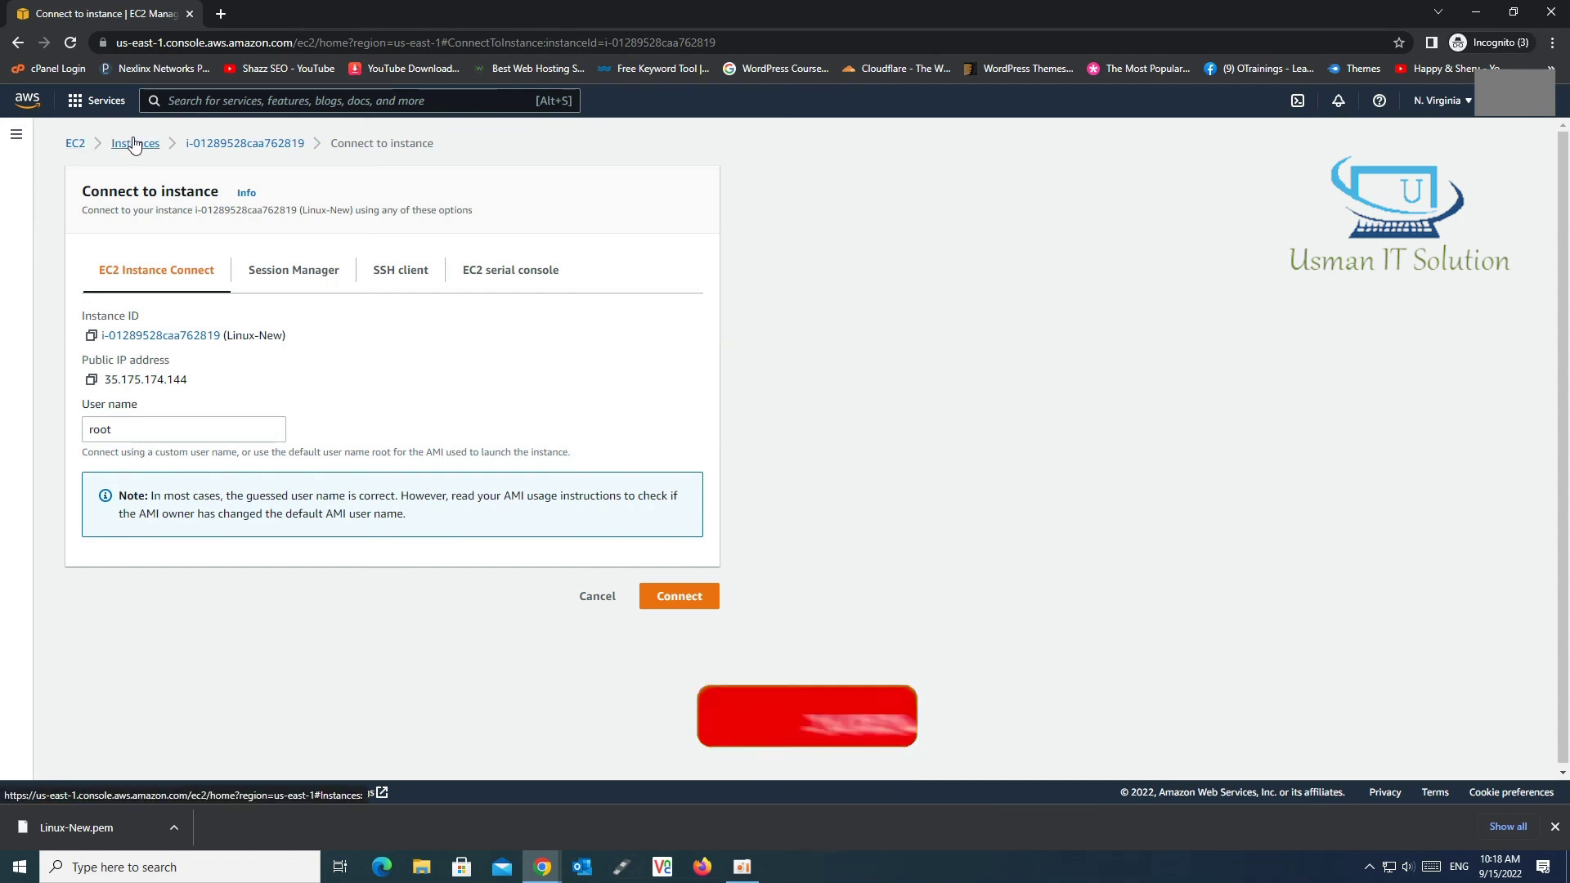